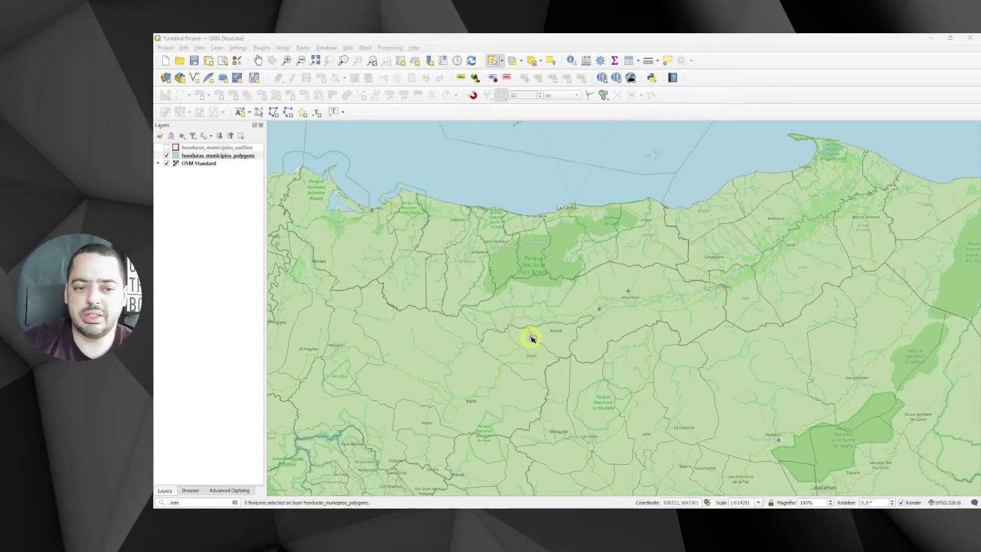
Step: Toggle the outline layer on and off, then select Atlántida and zoom in on its yellow highlight
click(167, 147)
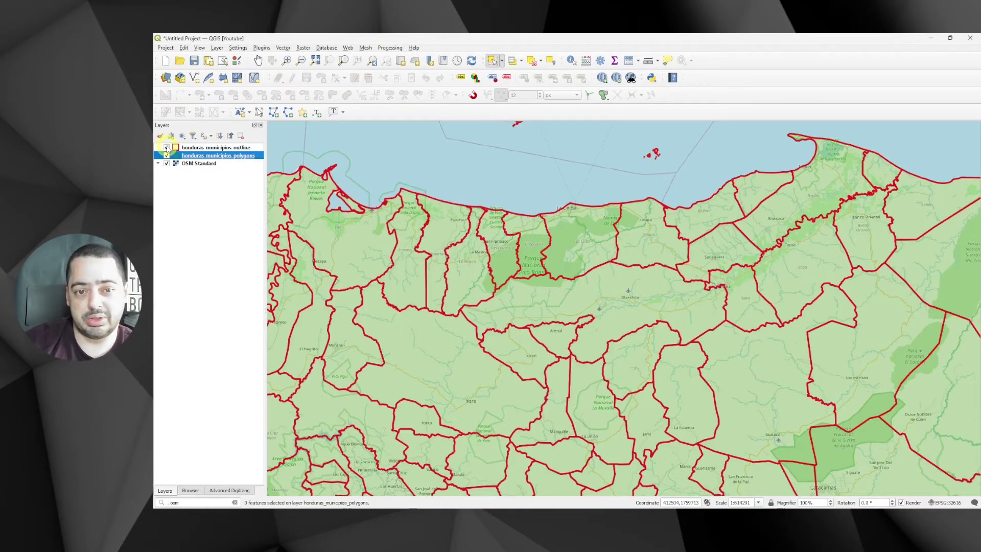
click(167, 148)
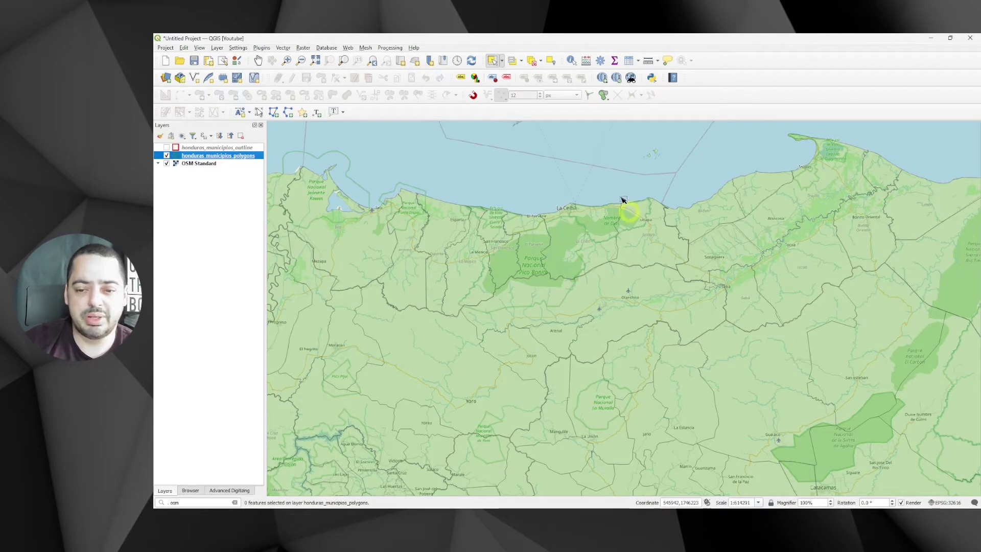
click(560, 264)
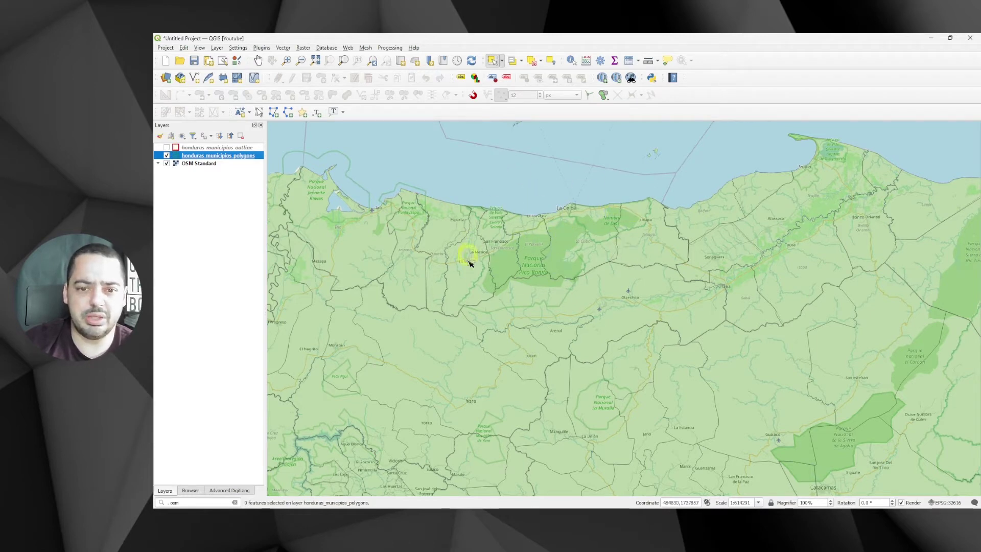
click(505, 244)
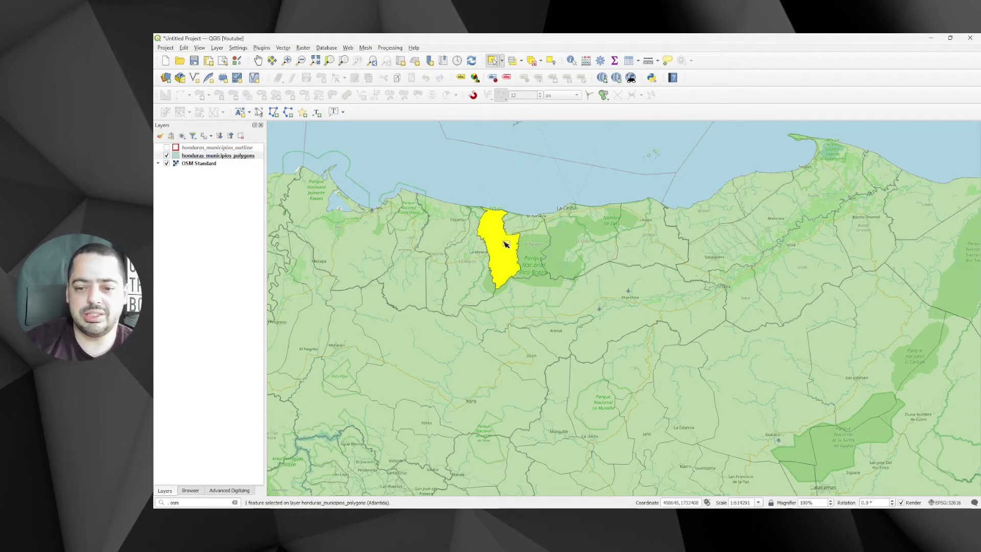
scroll(505, 244, up, 1)
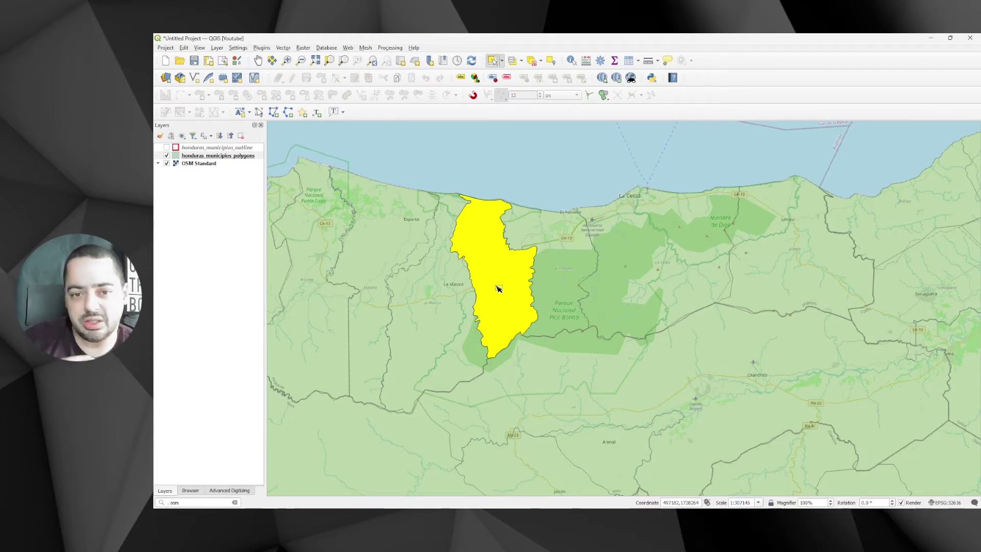
Step: Clear the Atlántida selection and bring up the Settings menu
click(487, 189)
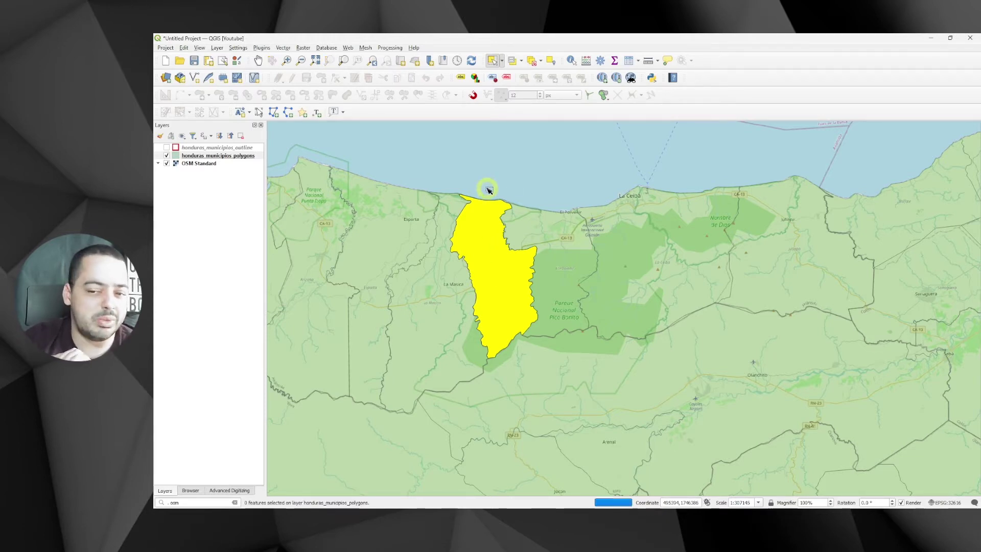
click(485, 226)
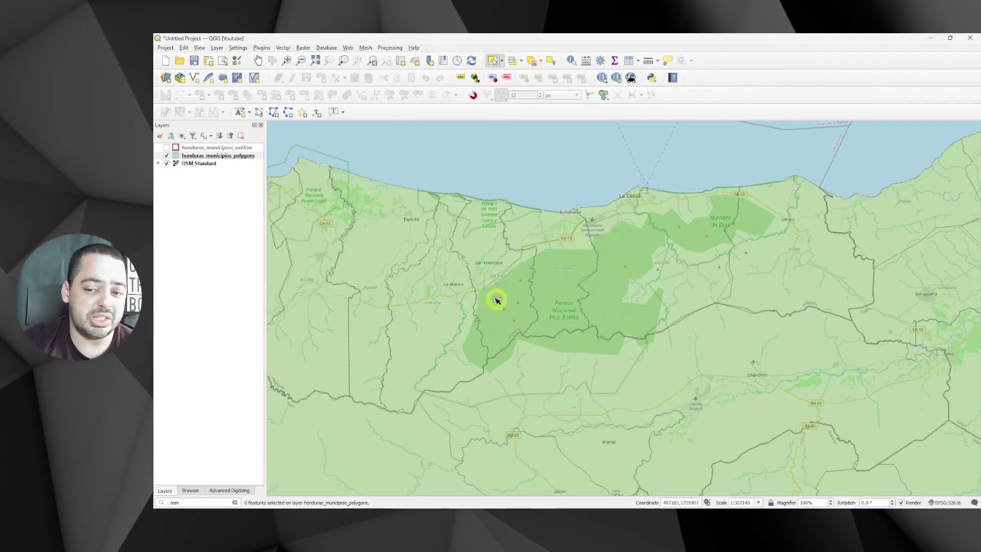
click(238, 47)
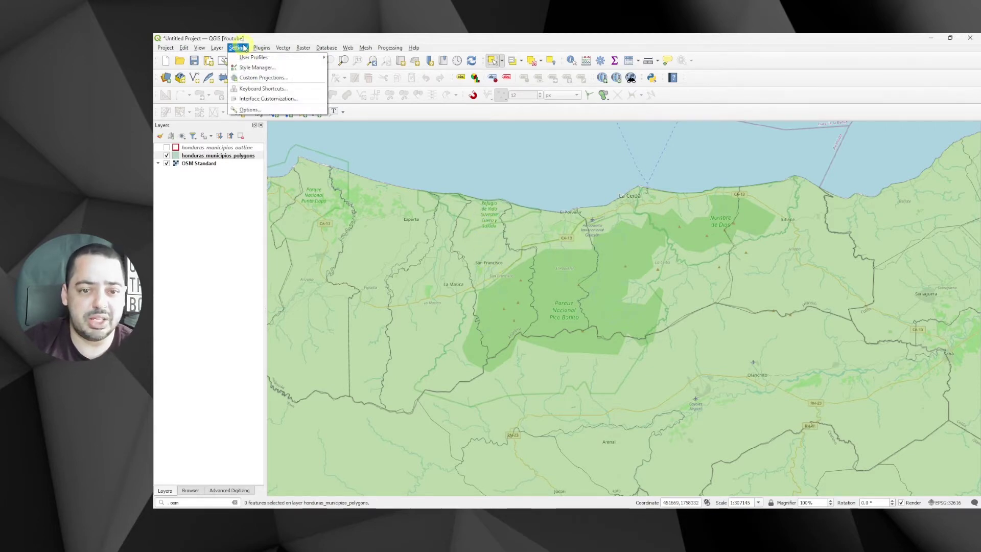
Step: In Options > Canvas & Legend, set the selection colour to yellow at 50% opacity
click(258, 111)
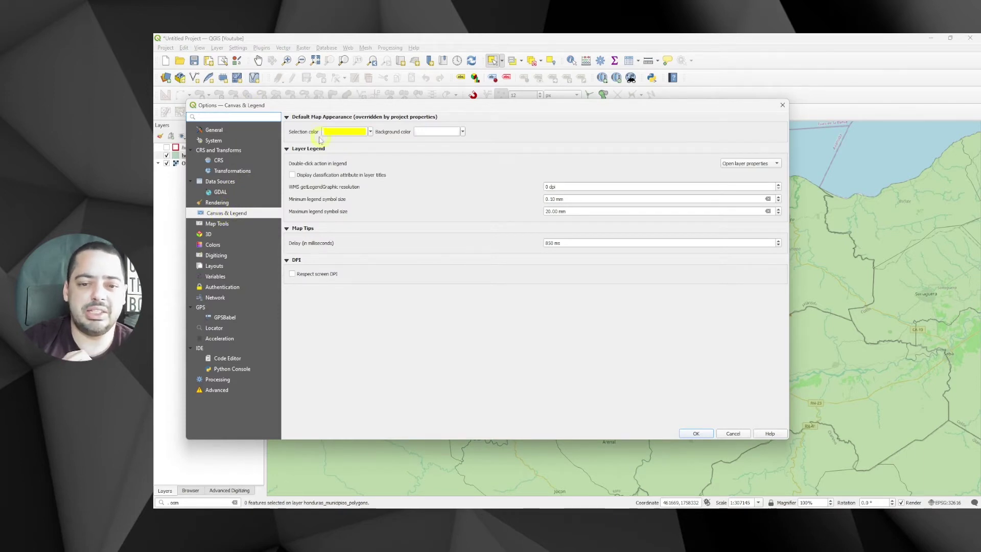
click(370, 131)
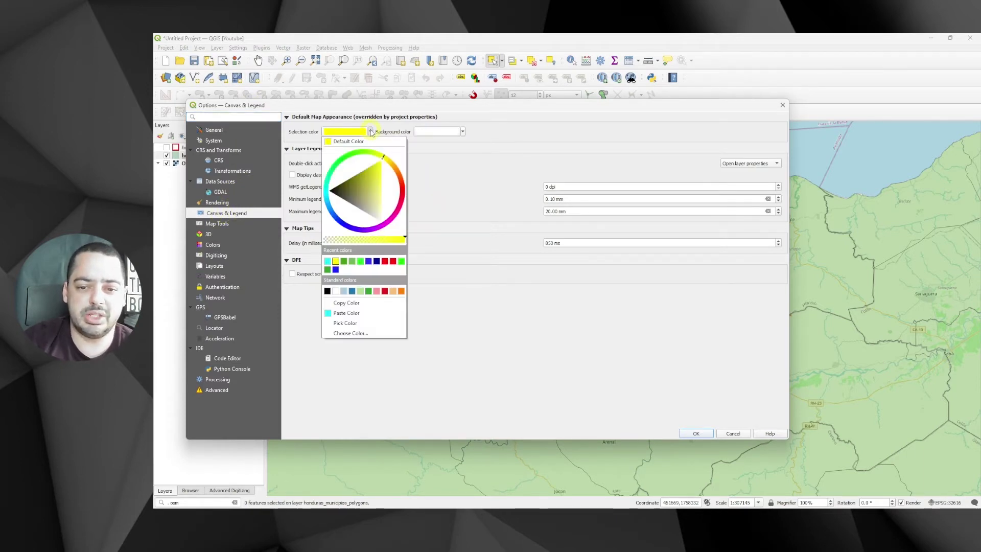
drag(405, 238, 367, 238)
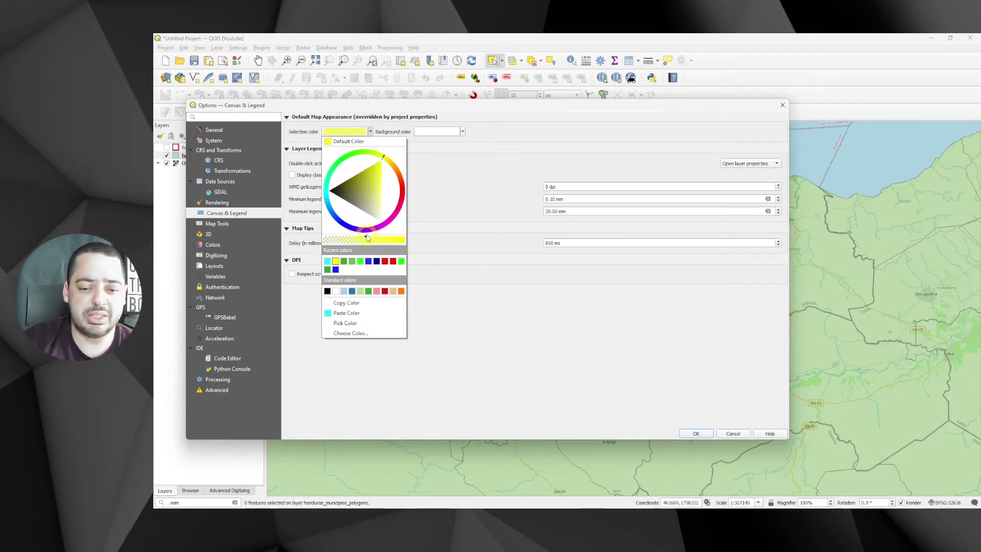
click(466, 189)
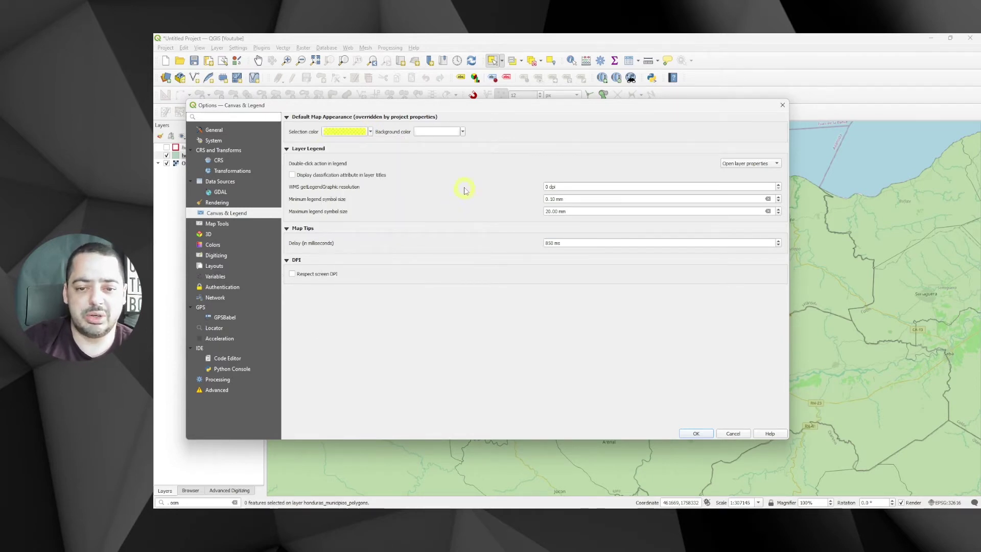
click(340, 134)
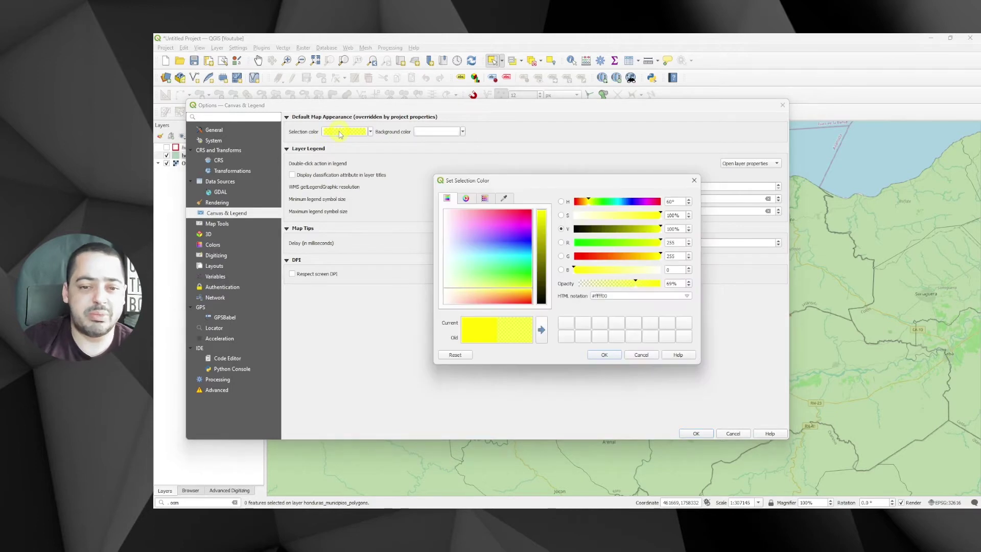
double_click(669, 284)
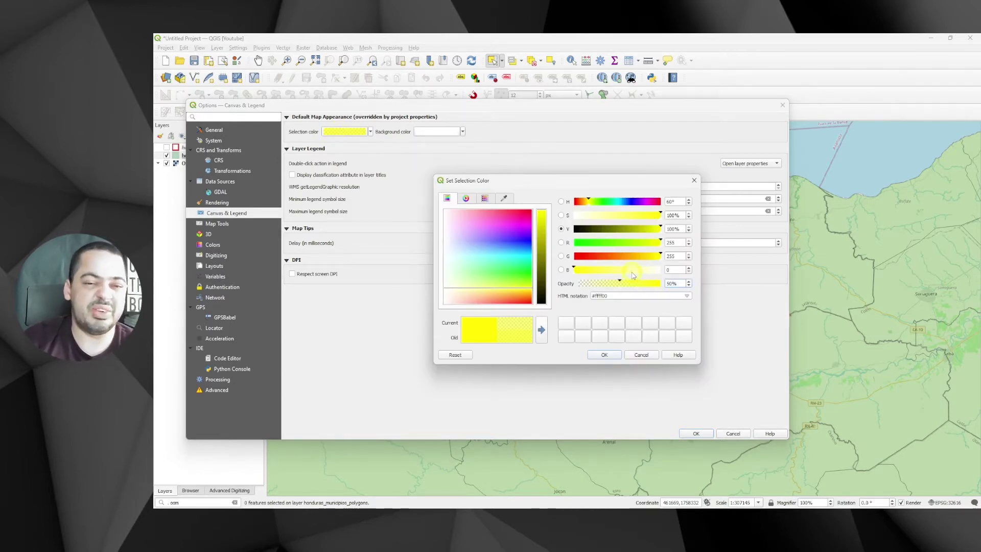
click(605, 354)
click(695, 433)
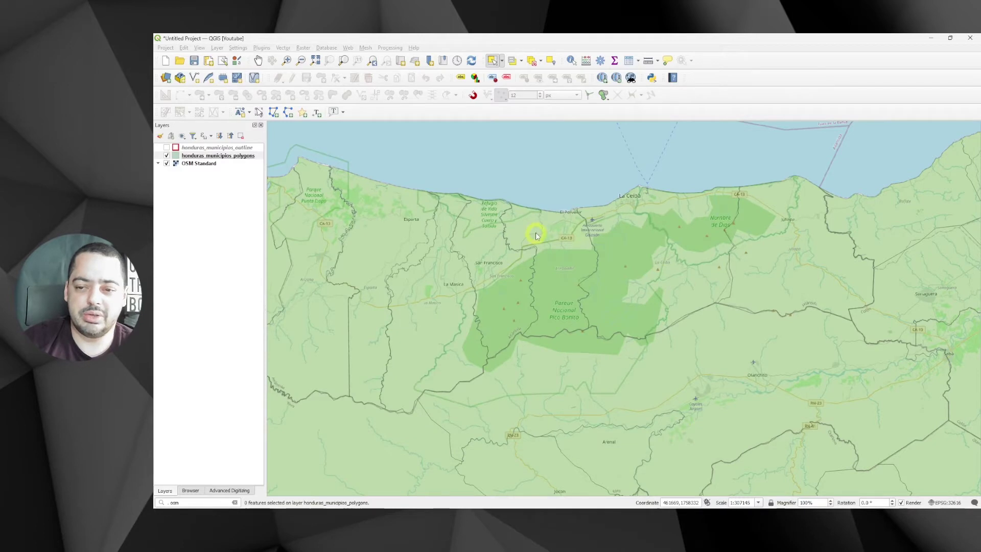
Step: Set the project selection colour opacity to 50% in Project Properties, then reselect Atlántida to check it
click(491, 237)
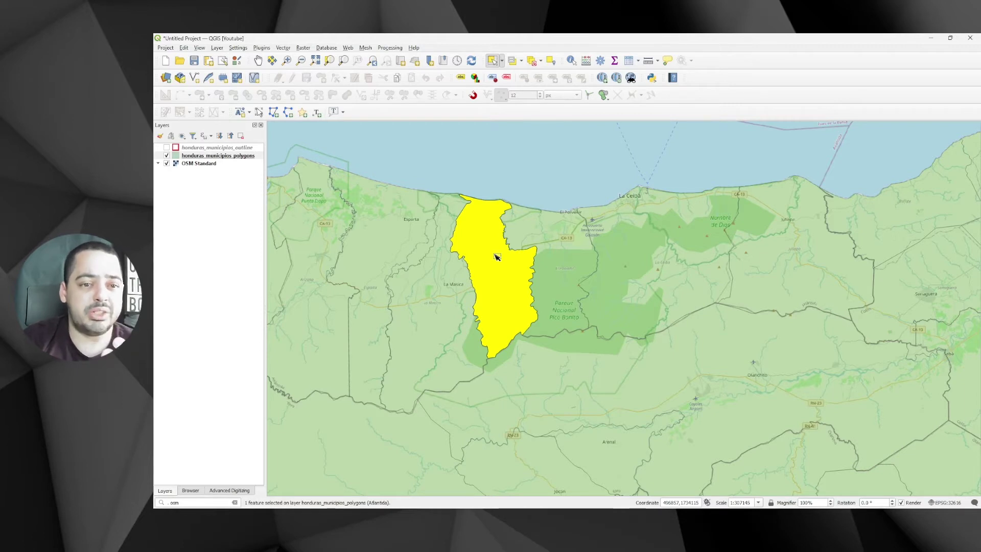
click(484, 186)
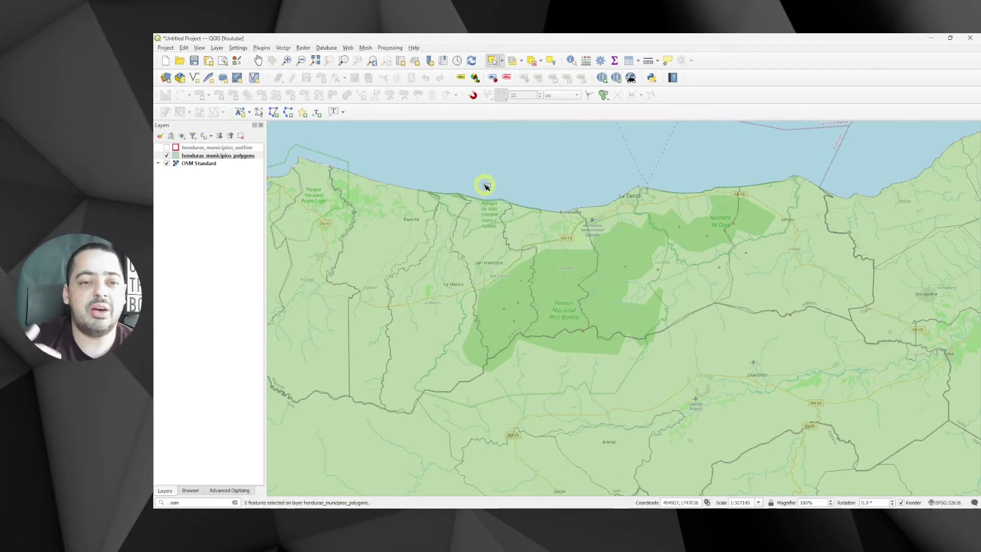
click(166, 47)
click(193, 161)
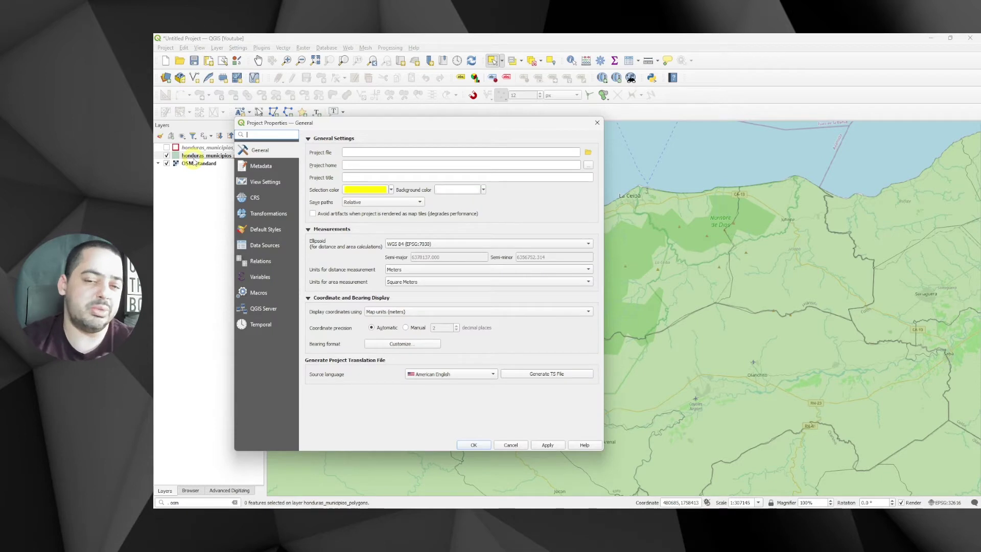
click(365, 190)
double_click(674, 284)
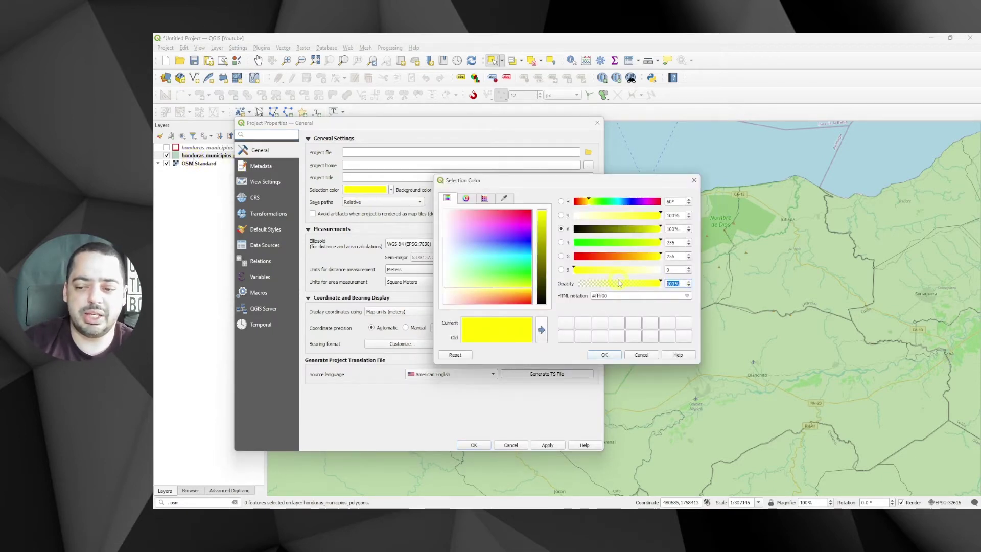
text(50)
key(Return)
click(473, 445)
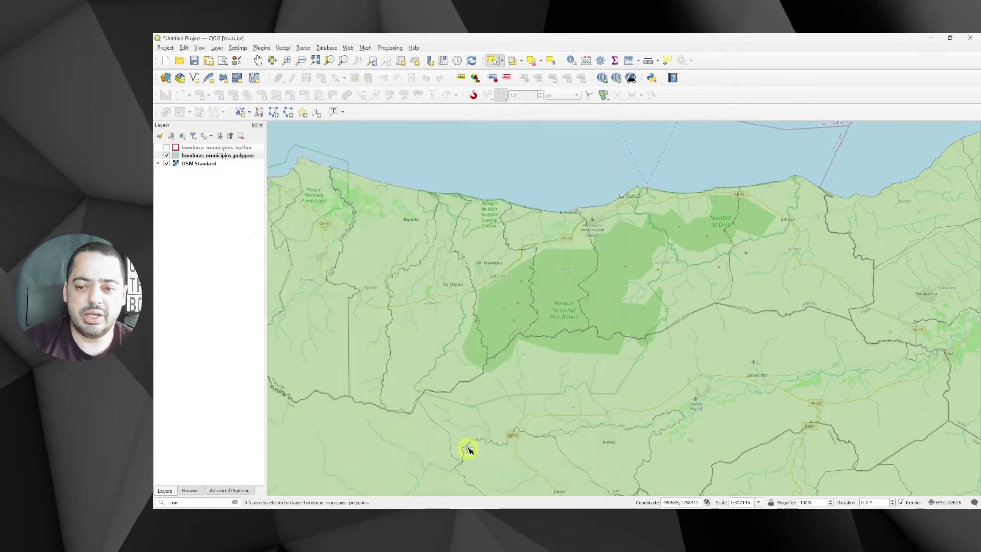
click(502, 252)
Step: Zoom in and select the eastern municipality around La Ceiba, then open the Project menu
scroll(478, 219, up, 1)
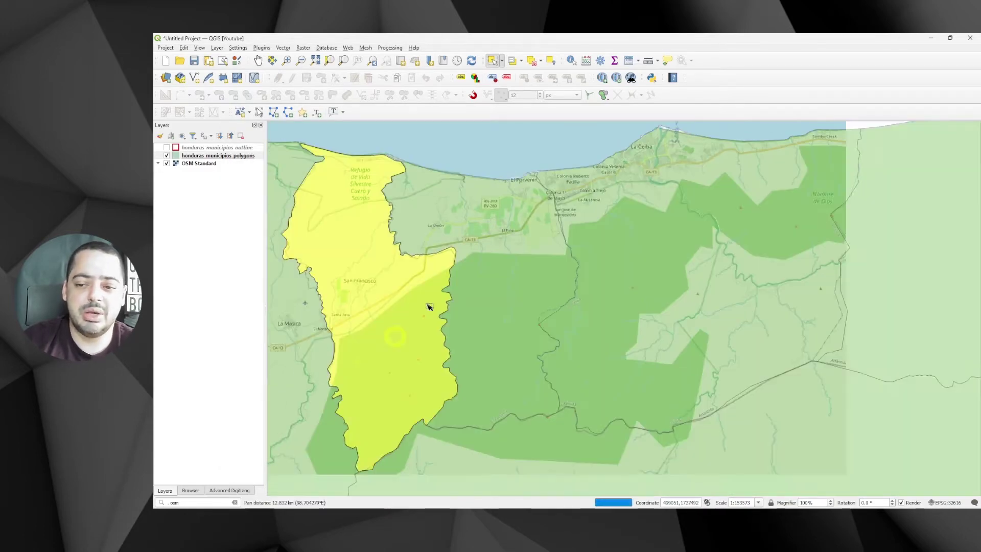
click(489, 214)
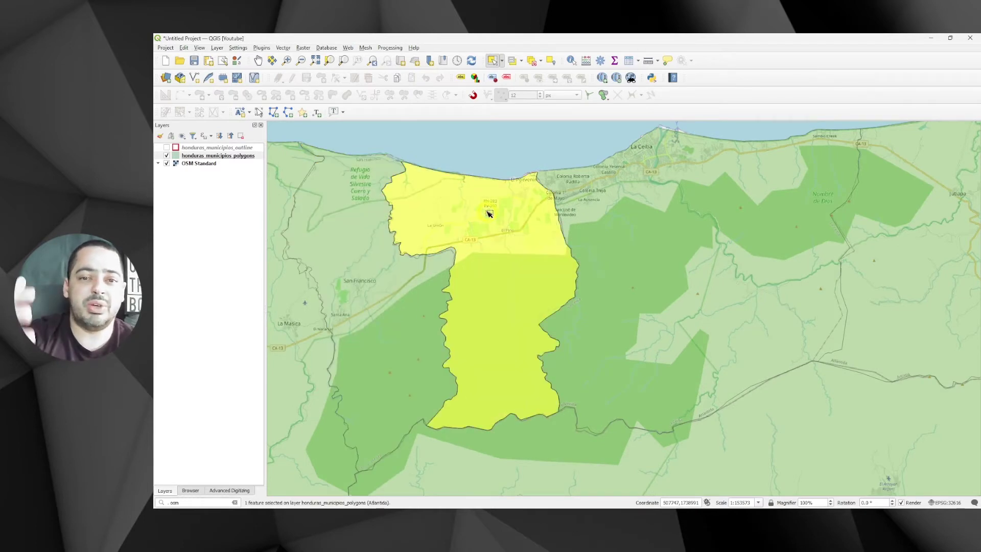
click(613, 198)
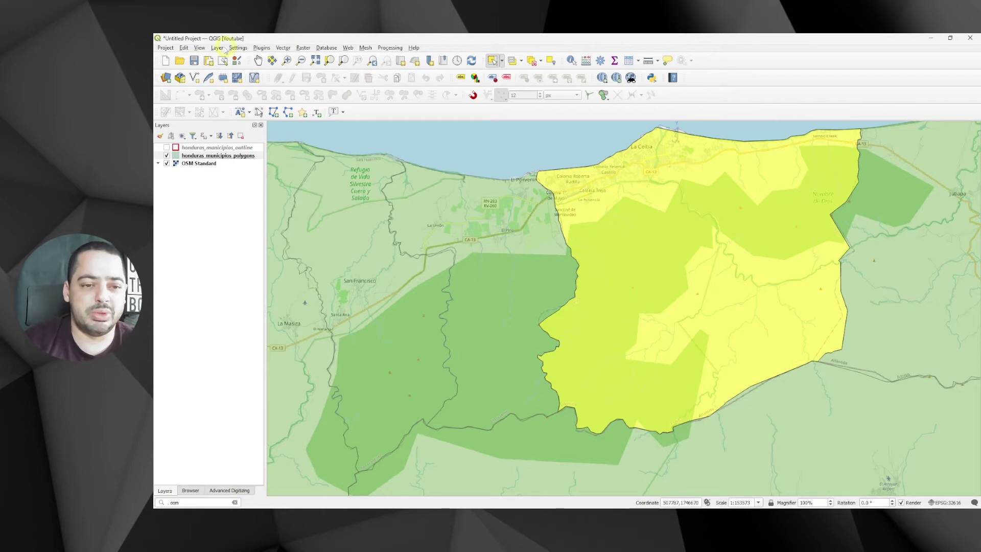
click(166, 48)
click(190, 99)
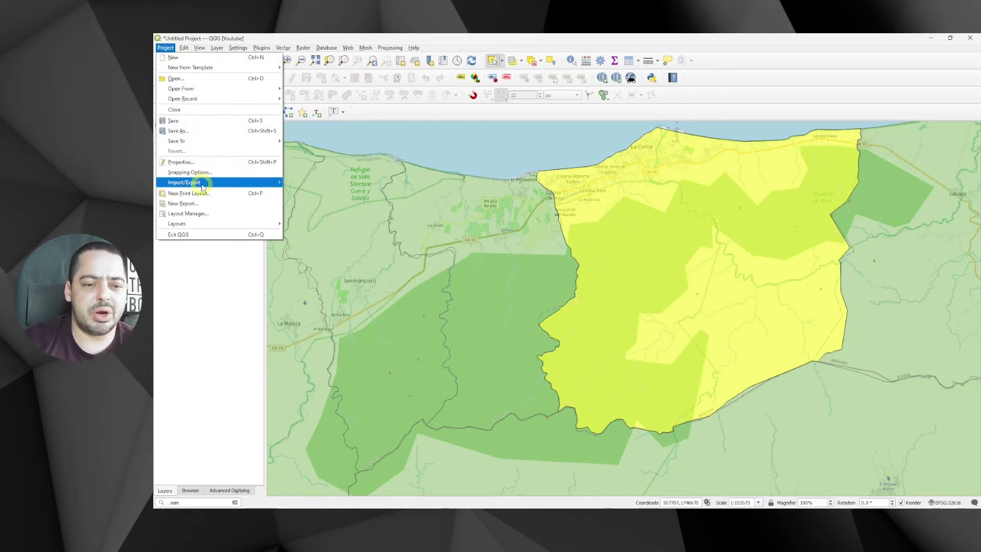
Step: Set the project selection colour to solid cyan in Project Properties
click(194, 163)
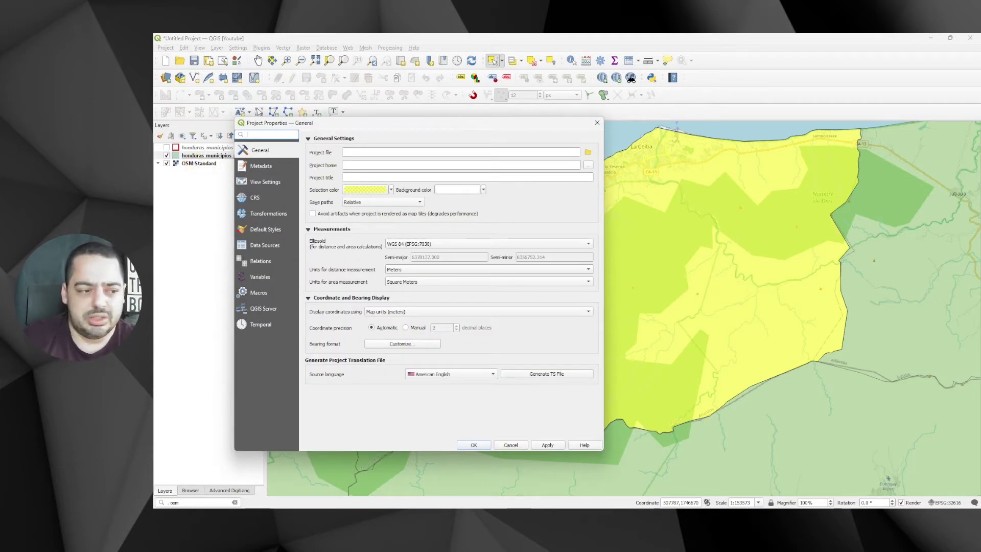
click(363, 193)
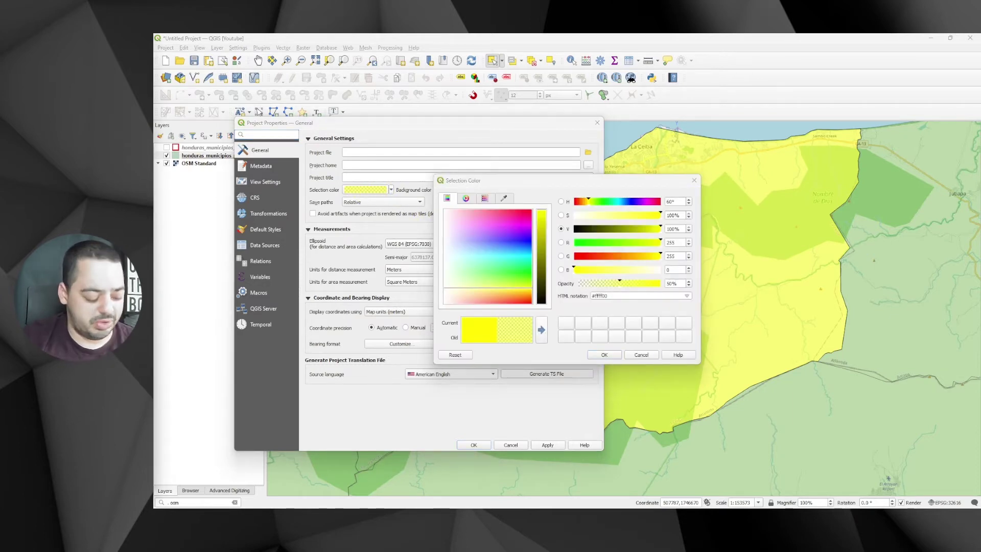
click(617, 201)
click(604, 355)
key(Return)
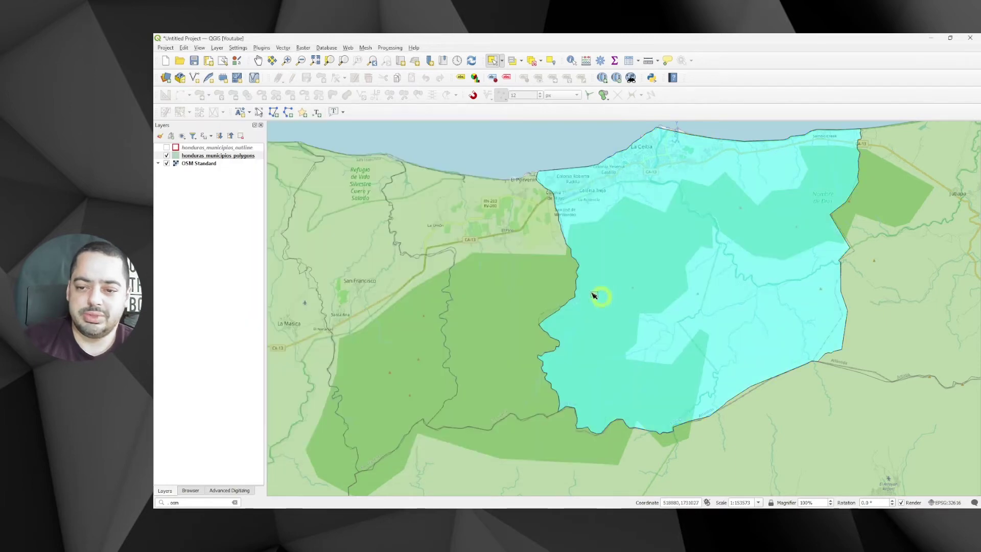
Step: Test the cyan highlight by selecting Atlántida and the western municipality
click(509, 262)
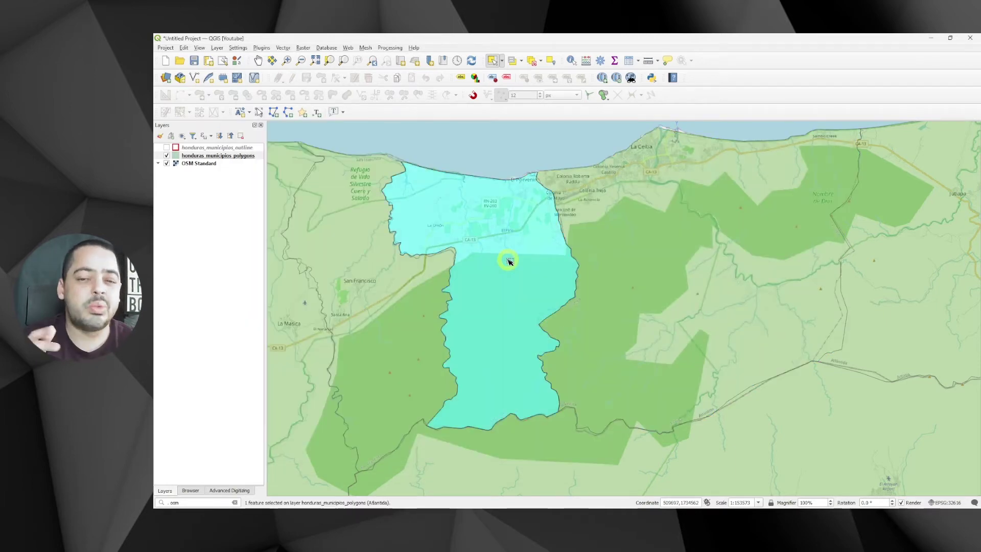
scroll(509, 262, down, 1)
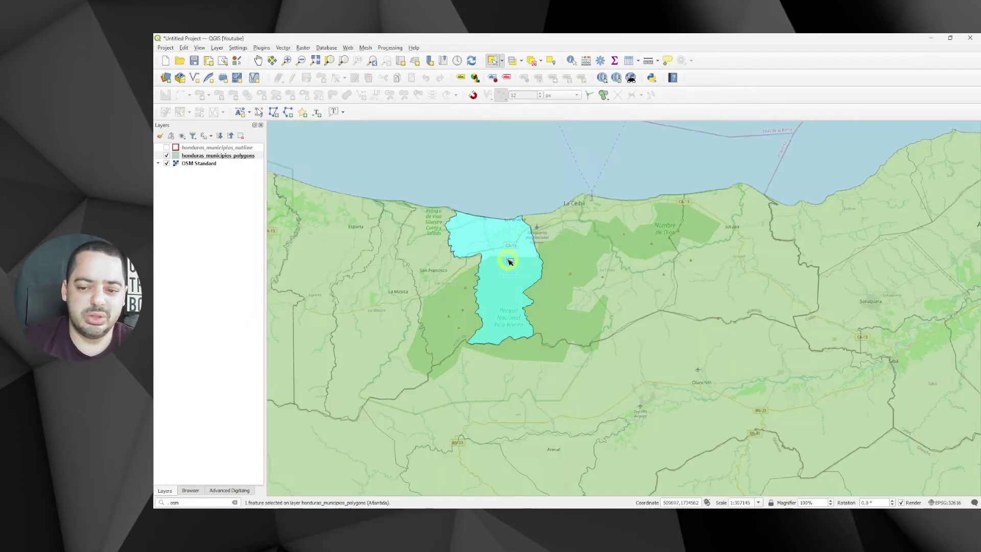
click(462, 188)
click(427, 260)
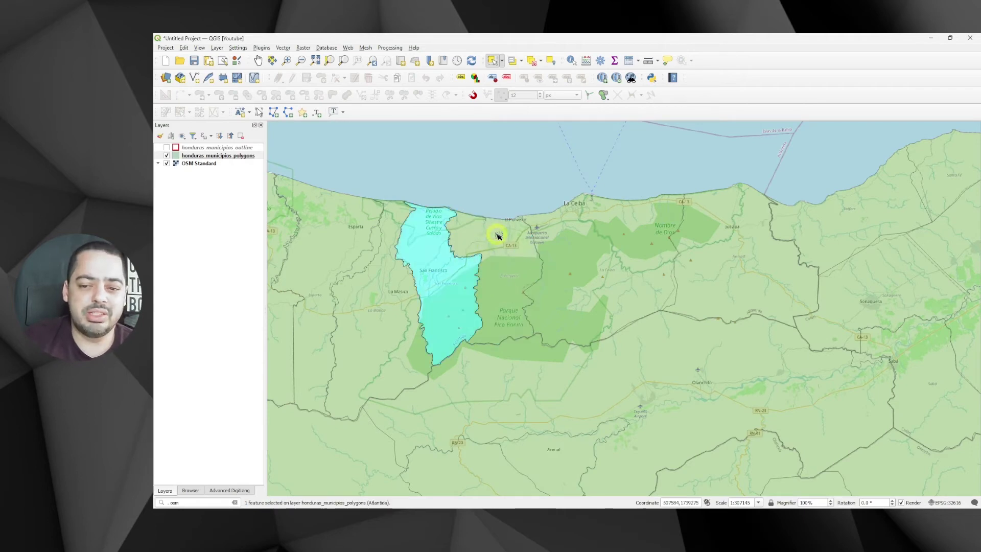
click(499, 266)
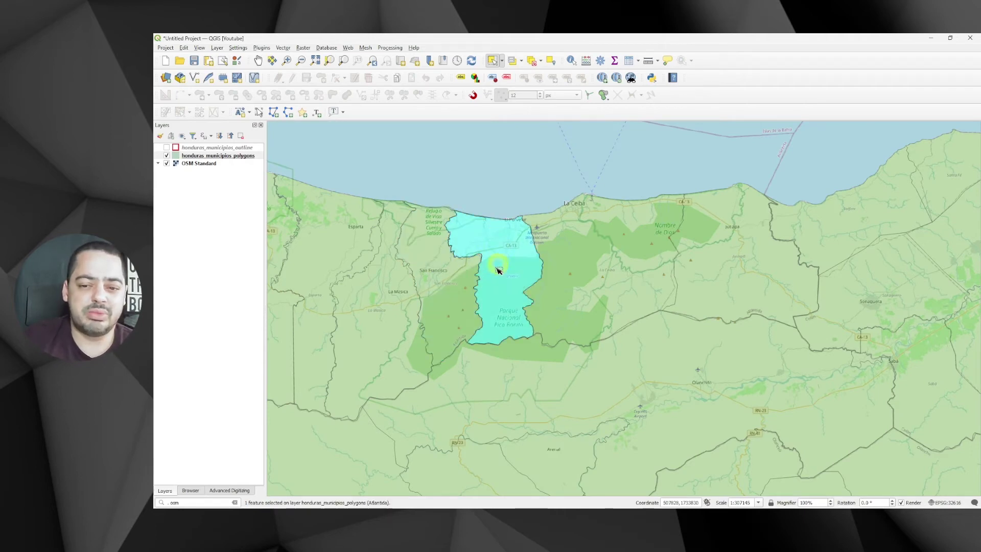
Step: Recheck the selection colour in Project Properties, then test it on the western and La Ceiba polygons
click(166, 48)
click(181, 162)
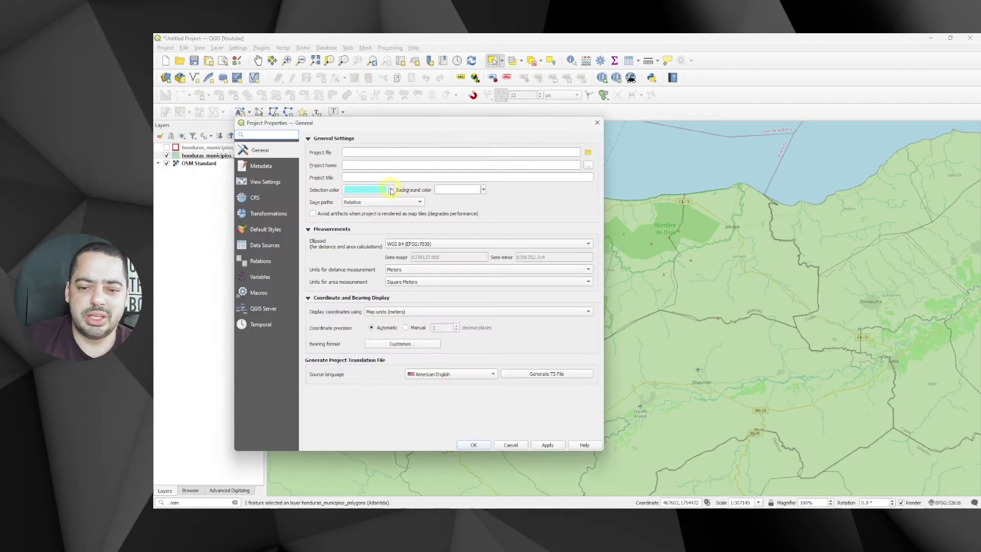
click(391, 189)
click(473, 444)
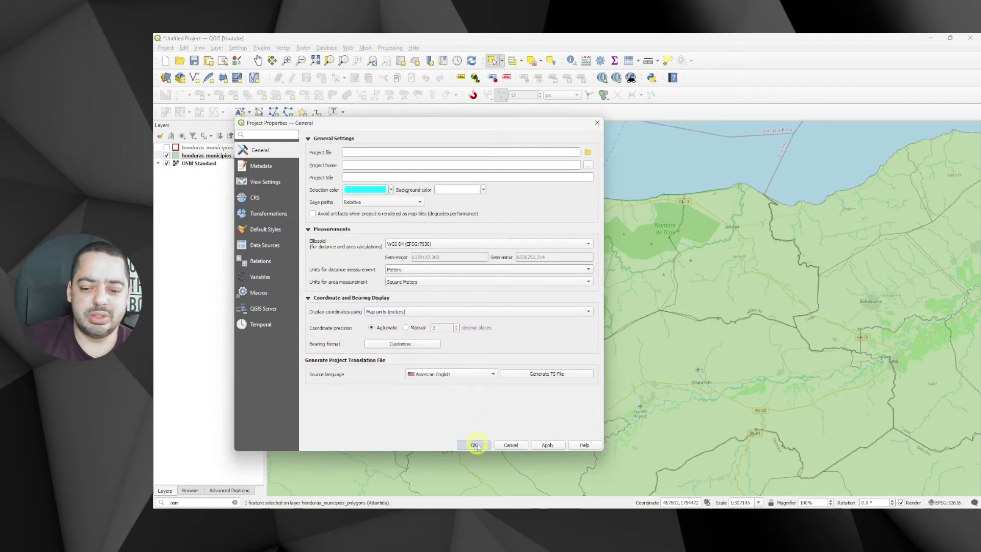
click(474, 445)
click(446, 262)
click(564, 236)
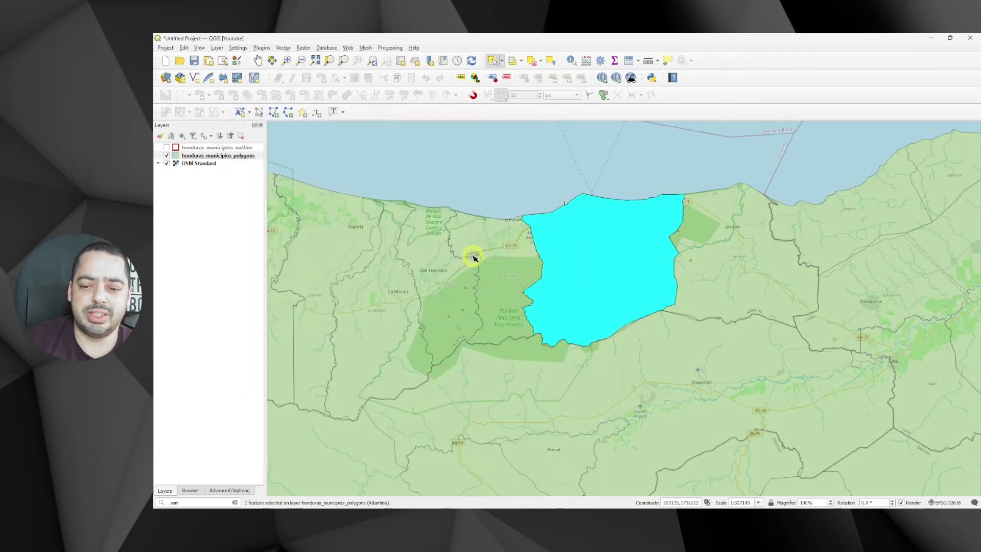
click(286, 168)
Step: Hide the municipality polygons layer and show the outline layer, making it active
click(167, 155)
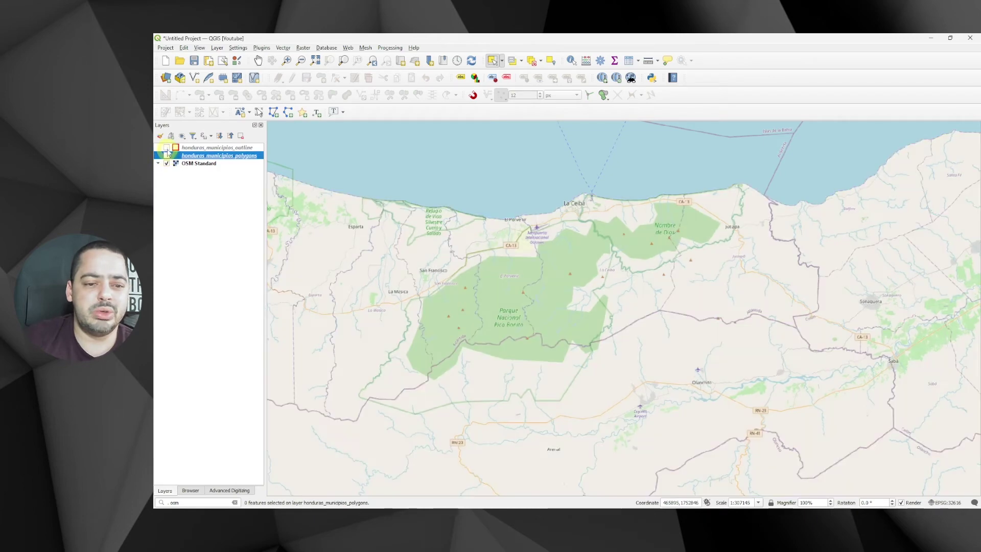
click(167, 148)
click(168, 148)
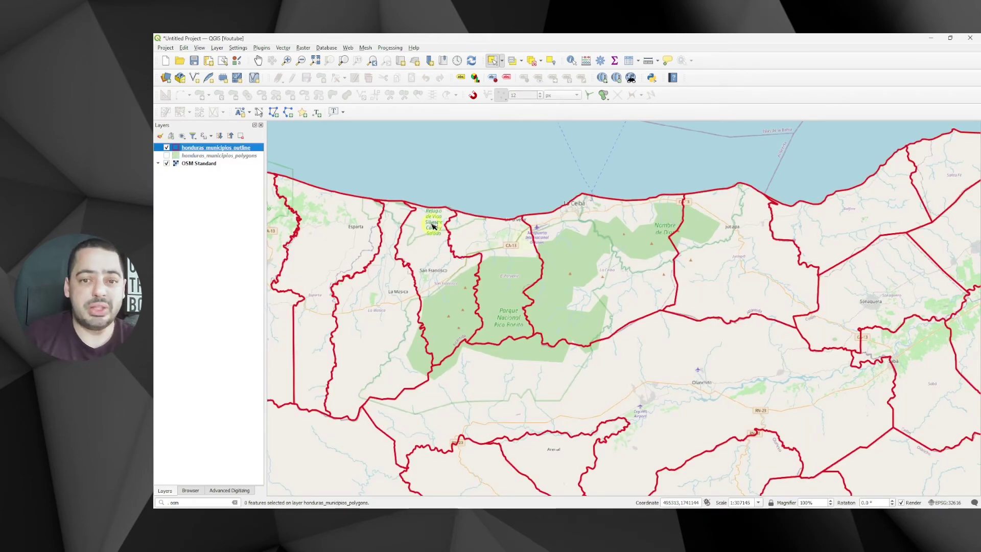
Step: Select outline features one at a time: Atlántida, Pico Bonito, La Ceiba coast, Refugio and western boundaries
click(433, 220)
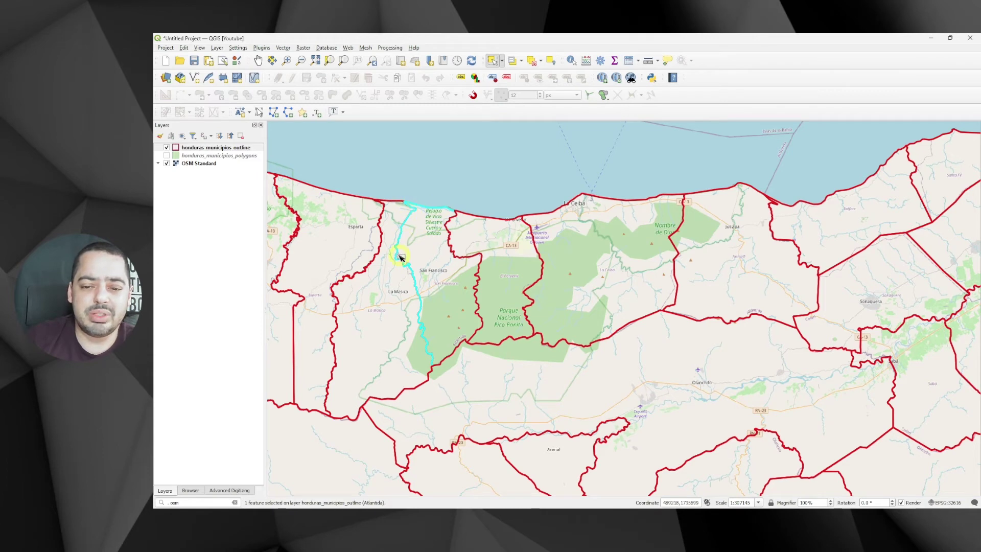
click(501, 274)
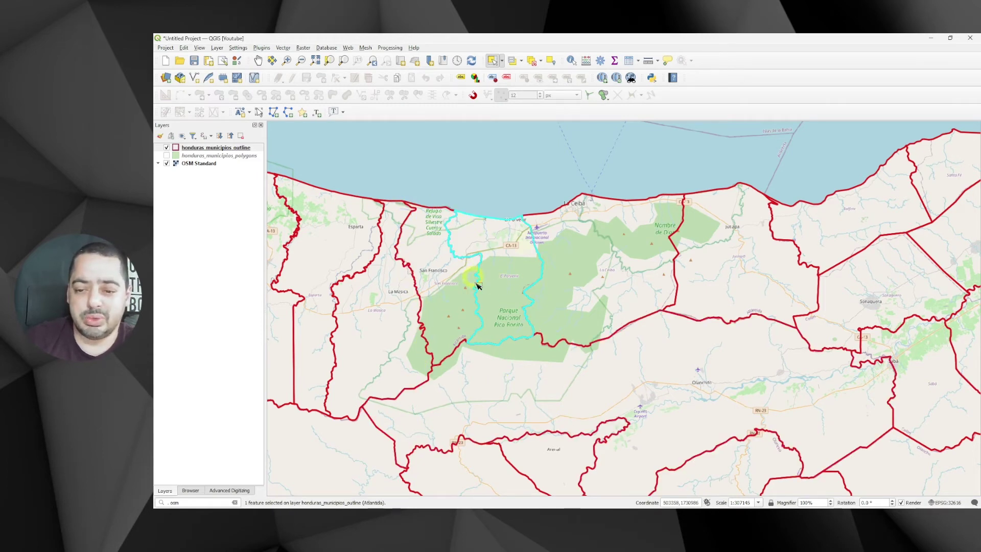
click(639, 198)
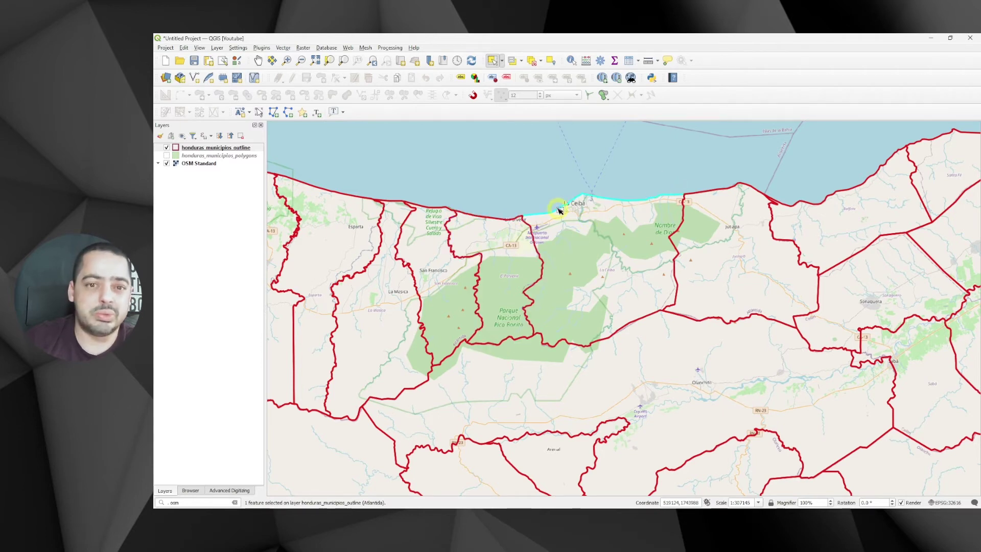
click(389, 263)
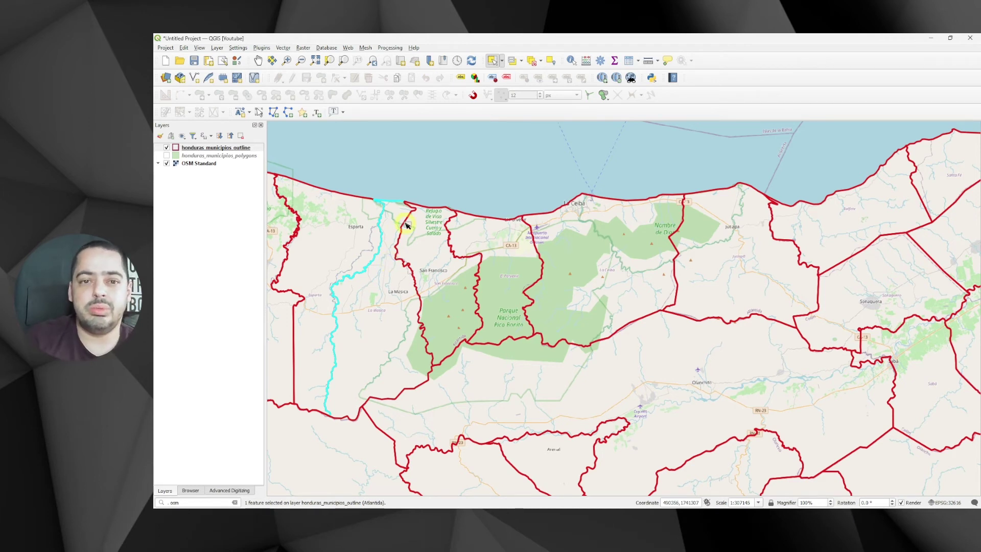
click(415, 234)
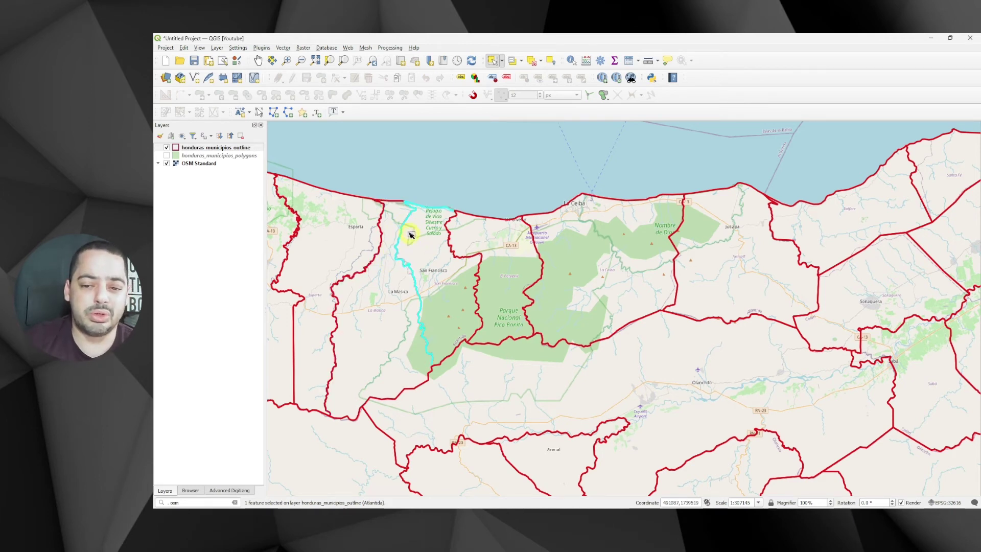
click(359, 225)
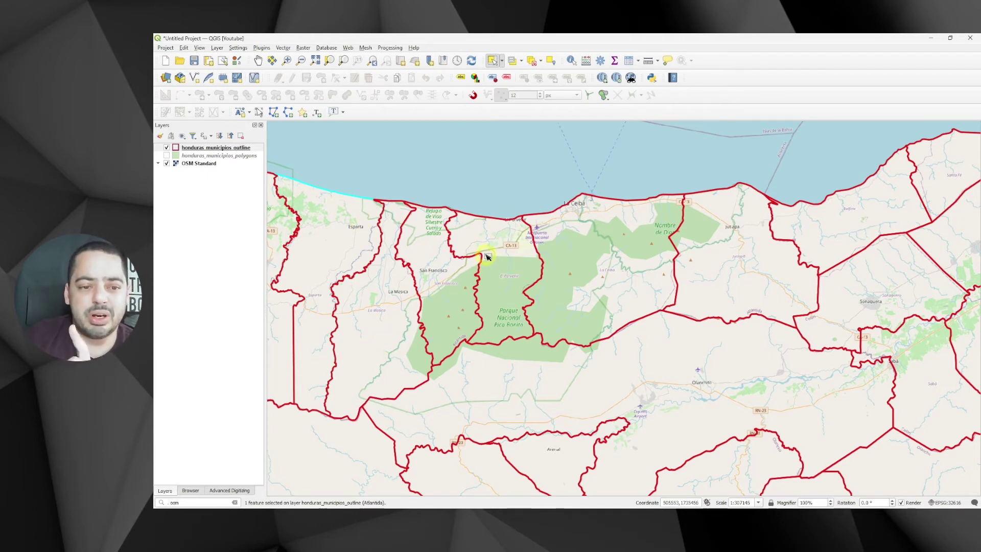
Step: Enable Control feature rendering order under Layer Rendering for the outline layer
click(160, 136)
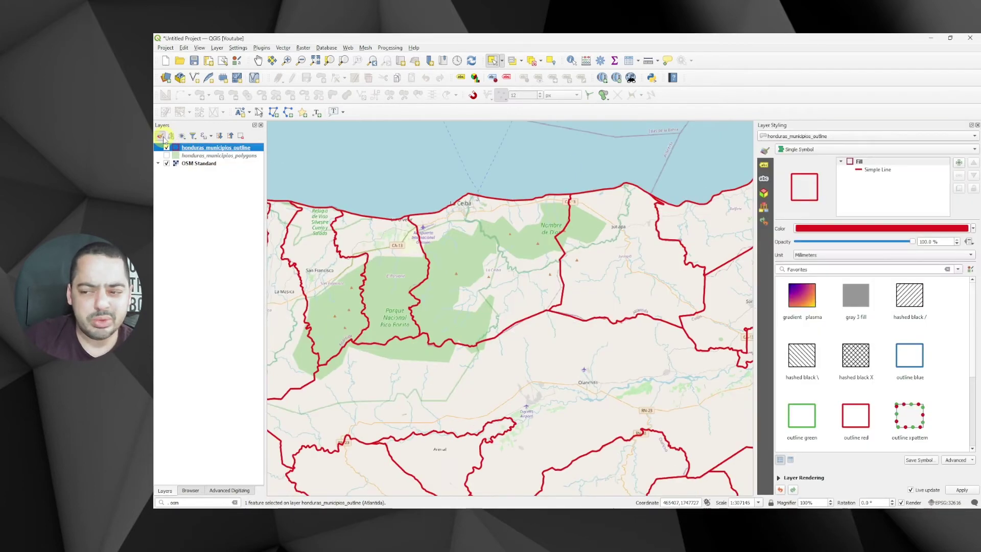
click(790, 478)
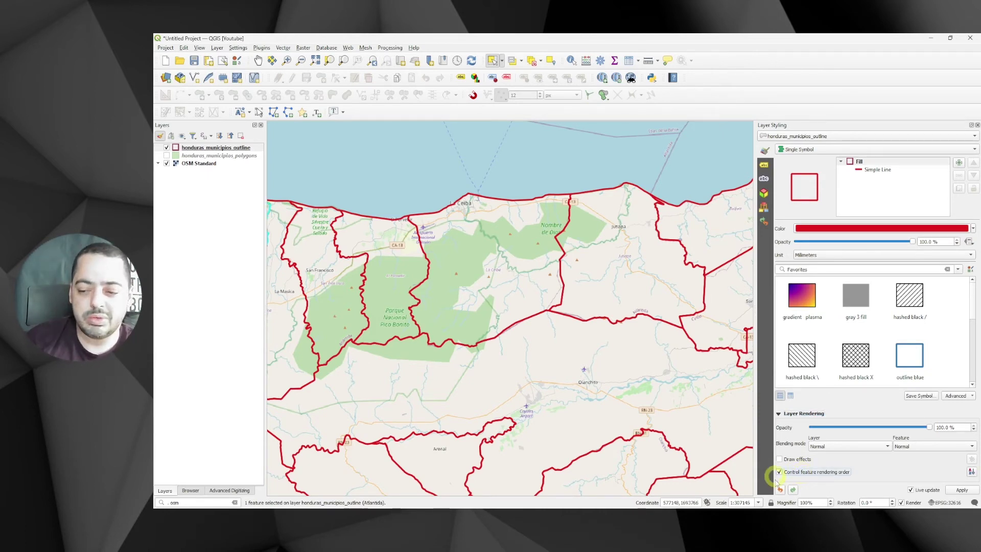
click(779, 472)
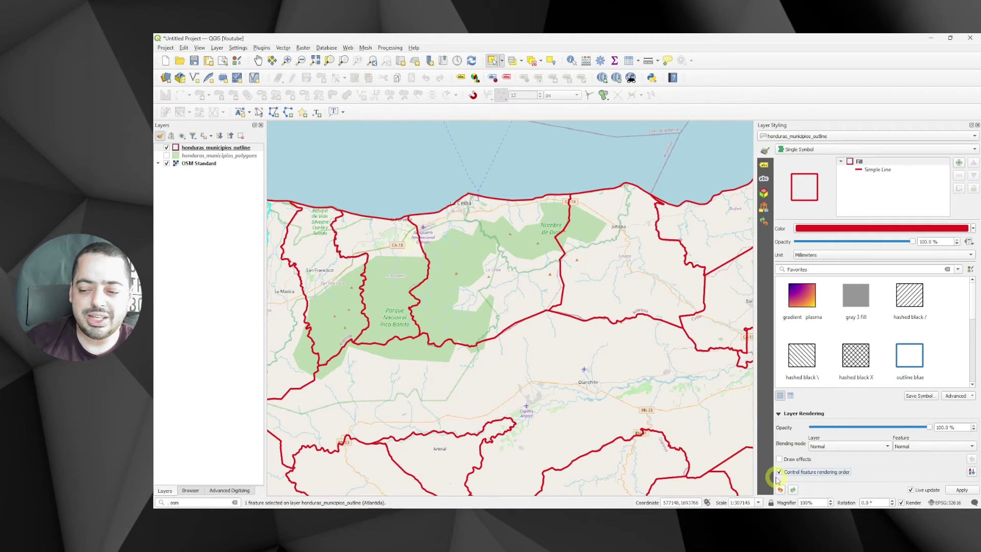
Step: Define the outline layer's rendering order as is_selected() ascending via the expression builder
click(971, 472)
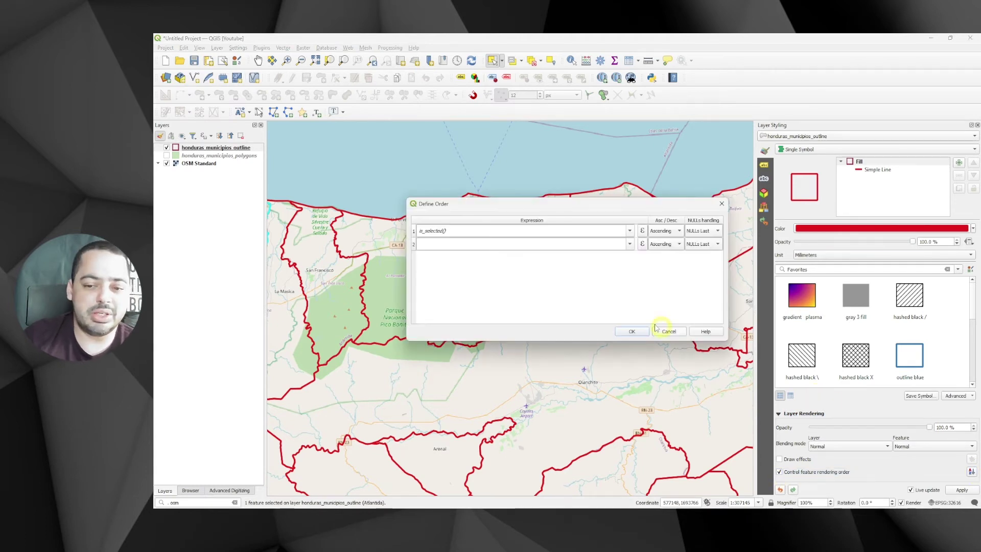
click(507, 231)
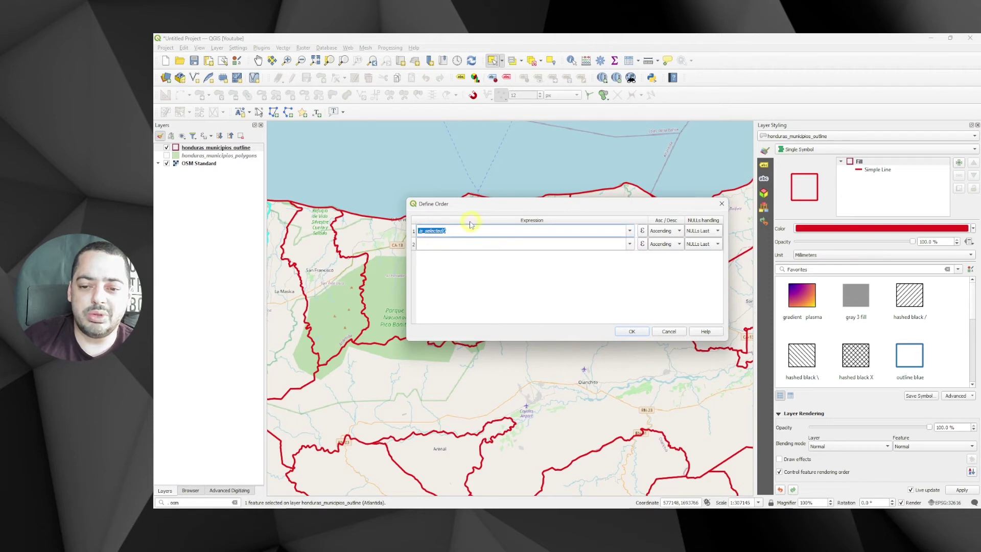
click(643, 231)
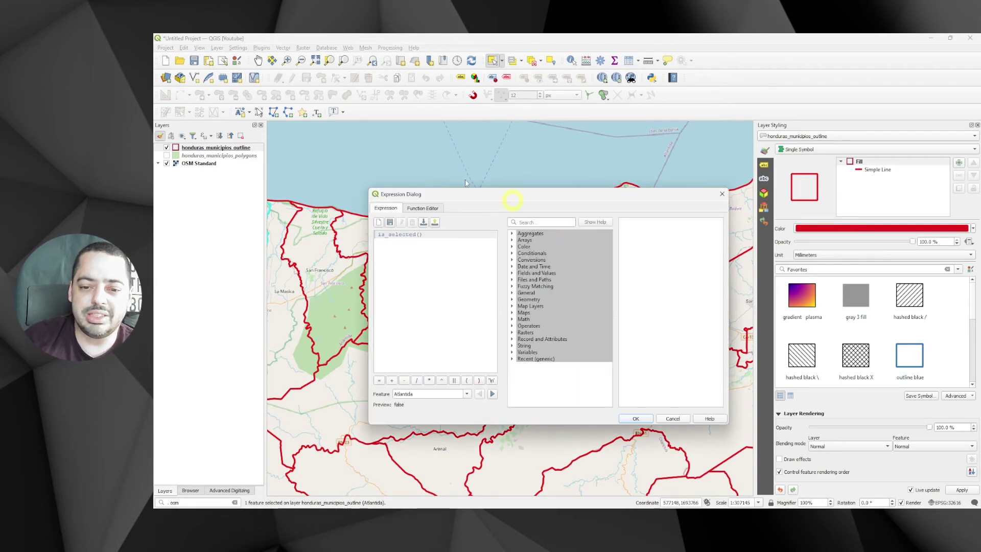
click(540, 221)
text(selecte)
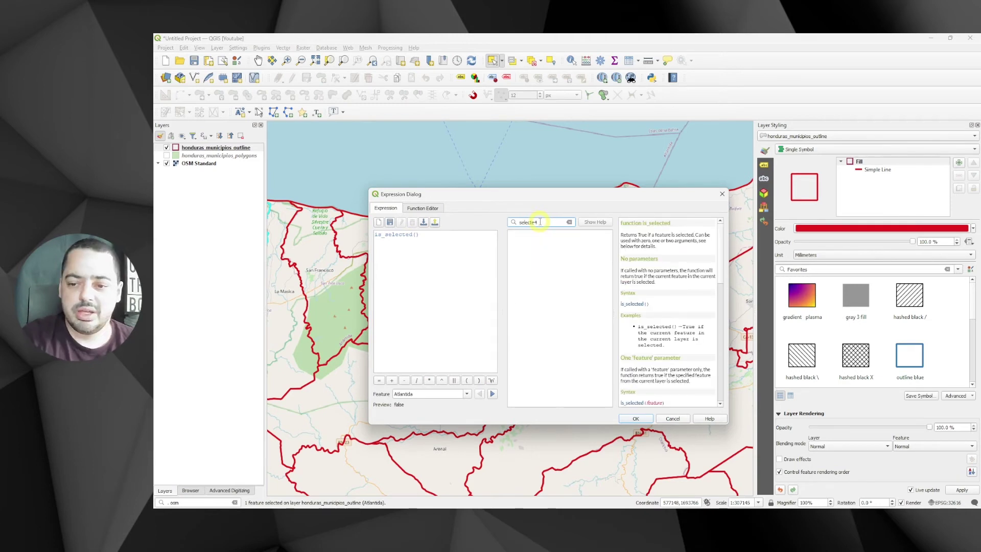
click(538, 240)
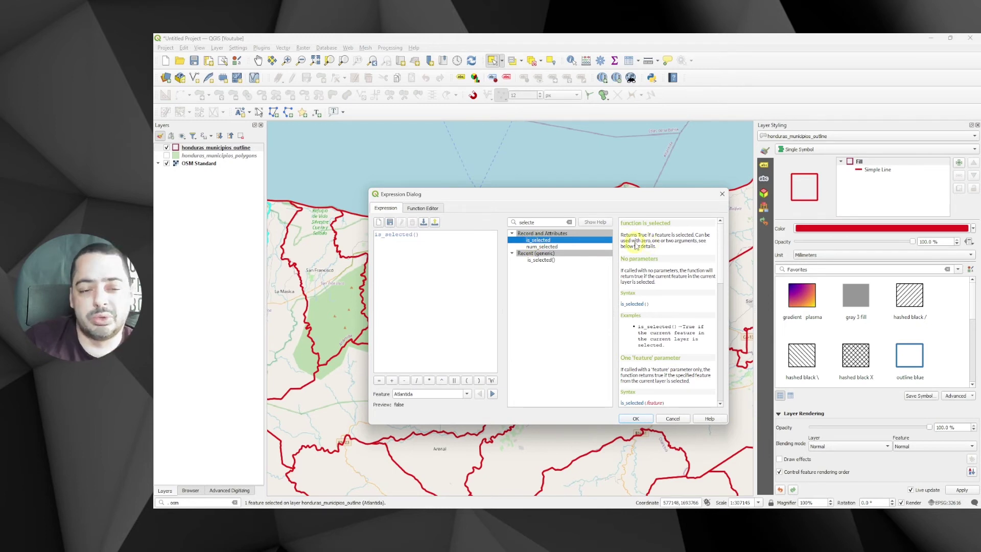
drag(440, 234, 284, 235)
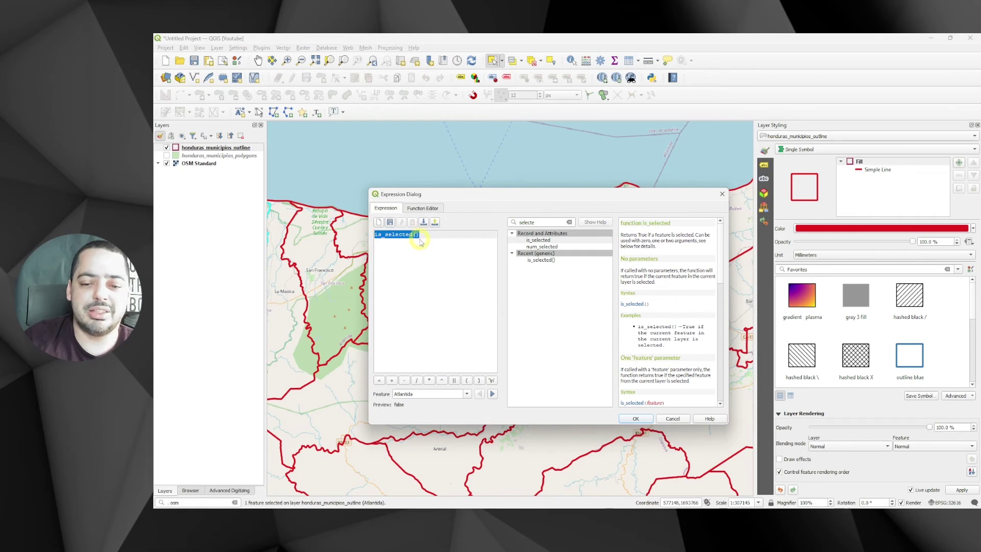
click(669, 418)
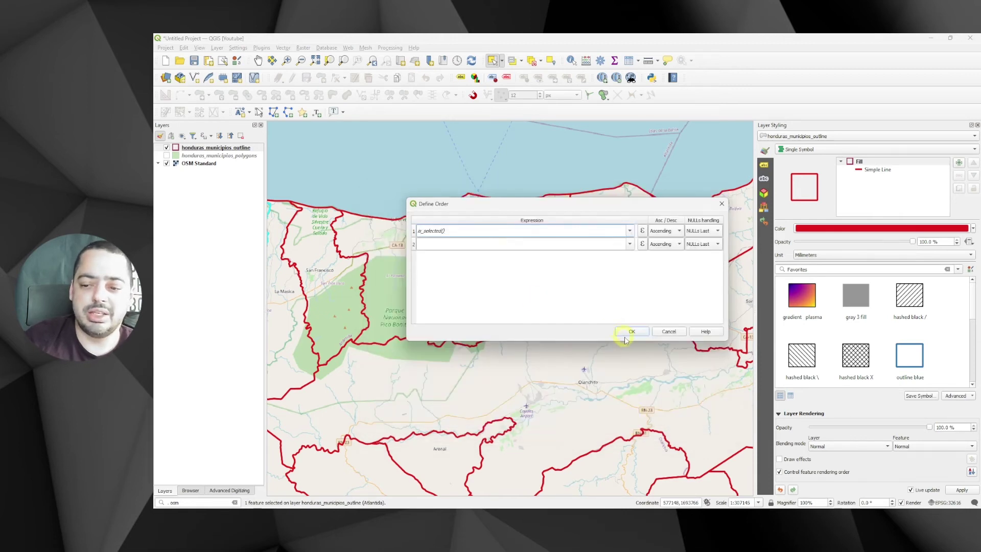
click(624, 332)
Step: Select La Ceiba, La Masica, then box-select several municipalities including San Francisco
click(493, 245)
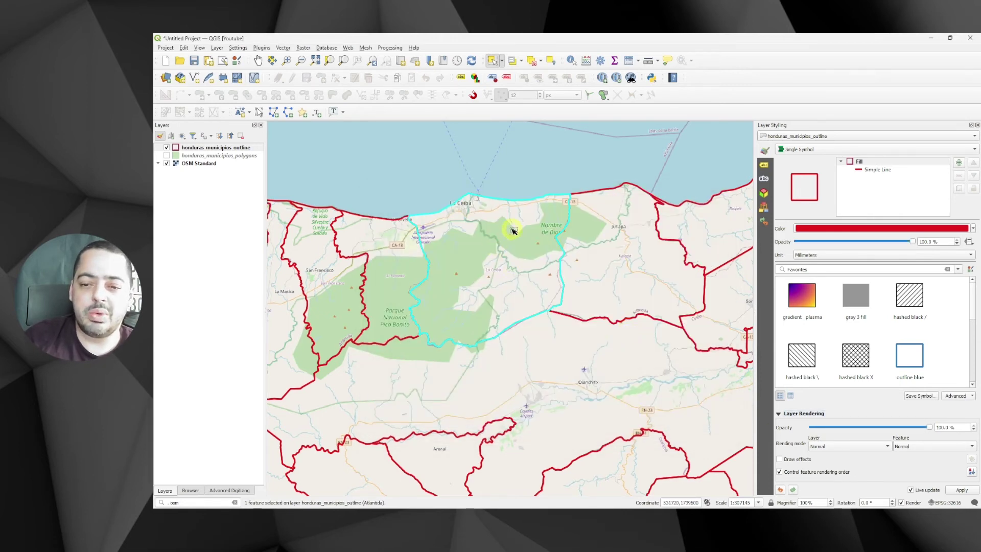
click(349, 321)
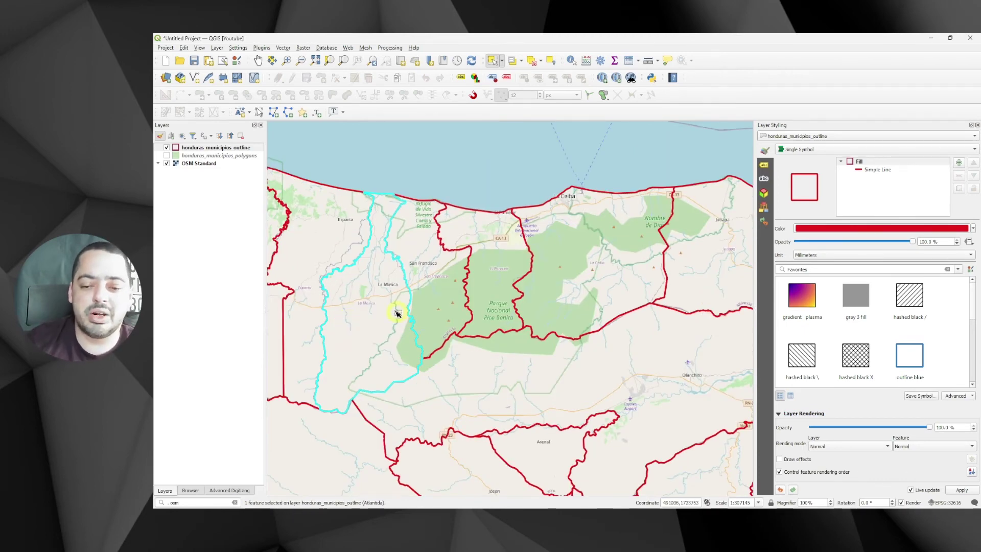
drag(381, 296, 442, 332)
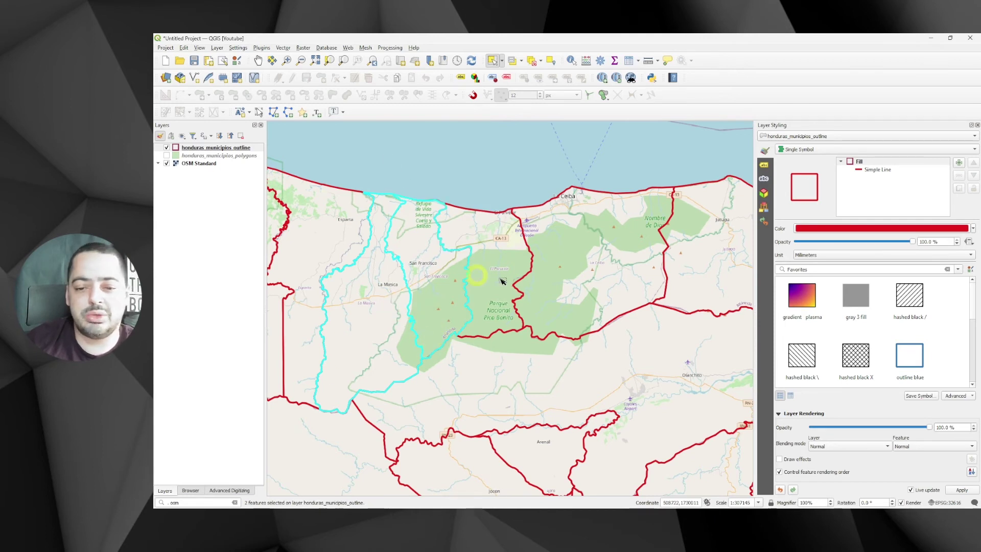
drag(440, 294, 480, 356)
drag(394, 307, 449, 378)
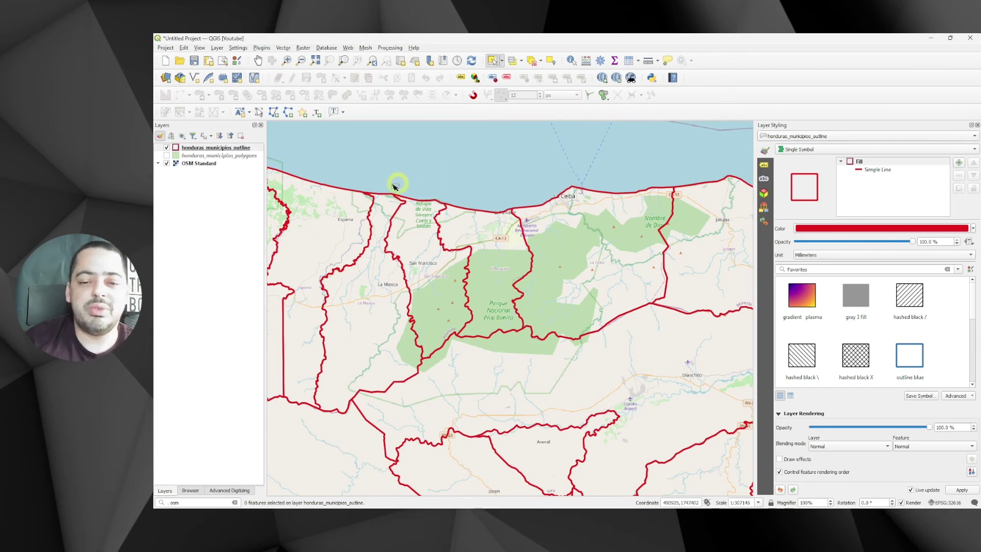
Step: Make the project's cyan selection colour 50% transparent and reselect municipalities to preview it
click(165, 47)
click(199, 161)
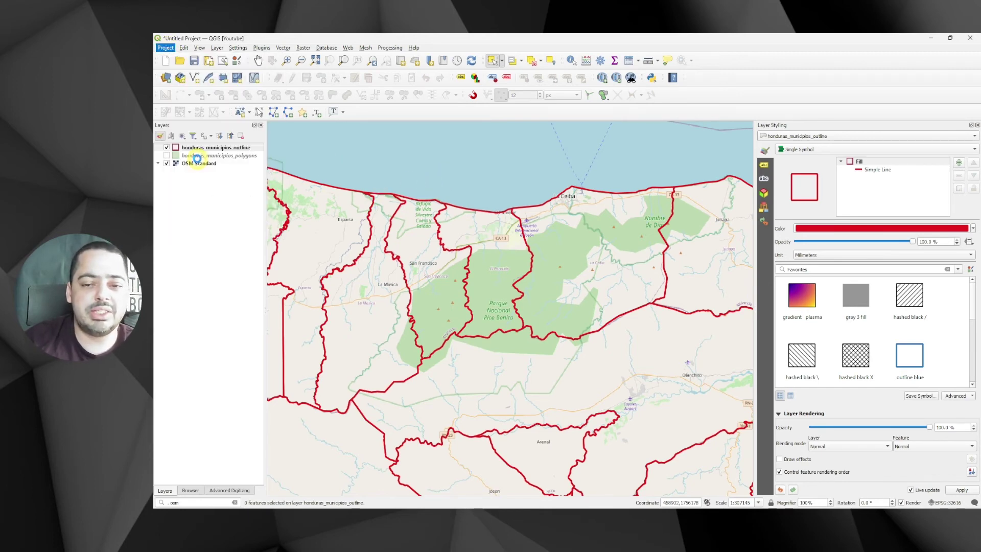
click(357, 191)
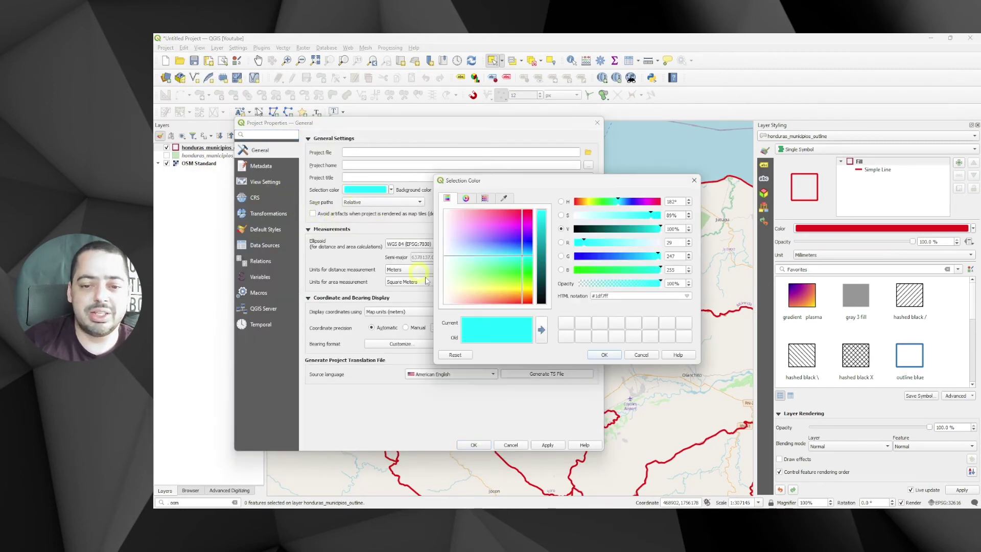
click(619, 282)
click(604, 355)
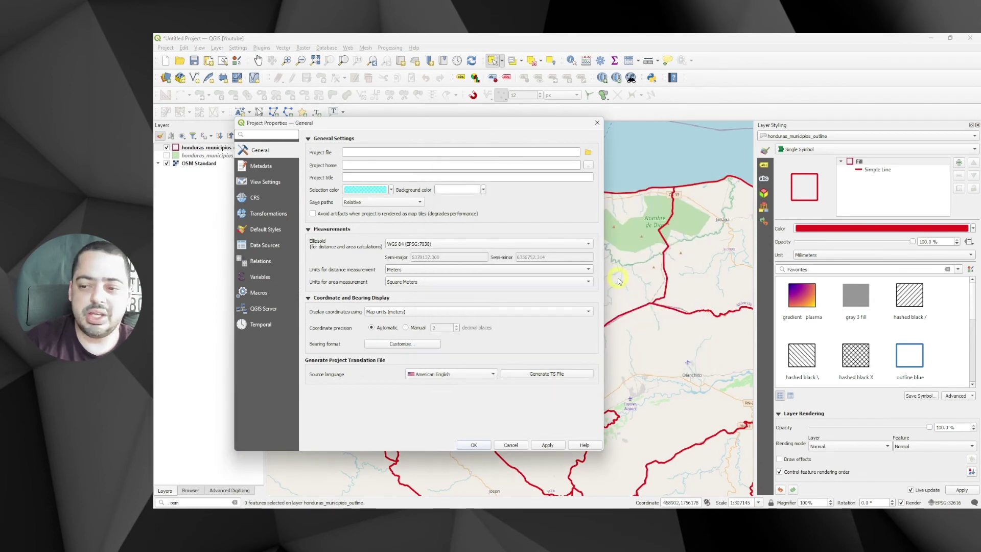
click(473, 445)
click(437, 254)
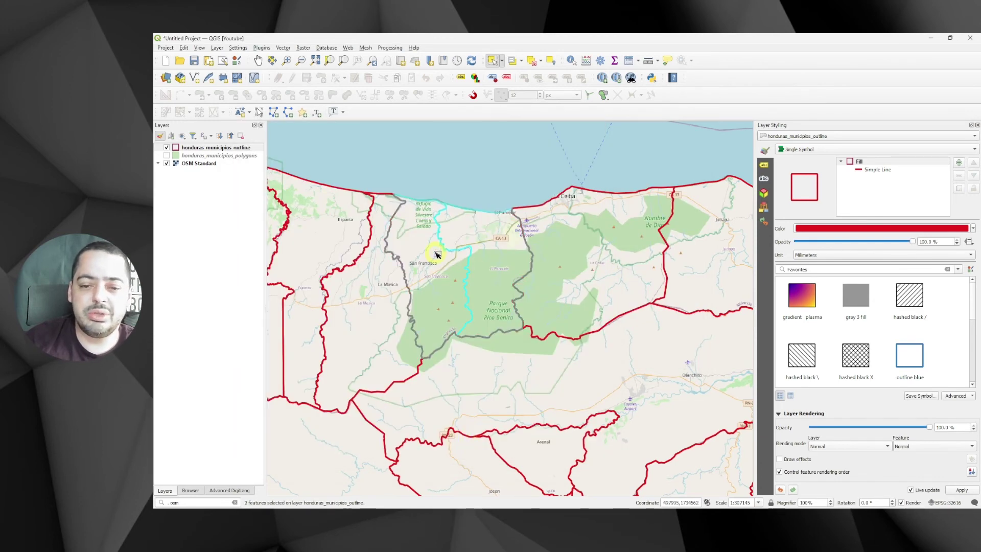
Step: Select a coastal municipality, then raise the project selection colour opacity to 100%
click(461, 208)
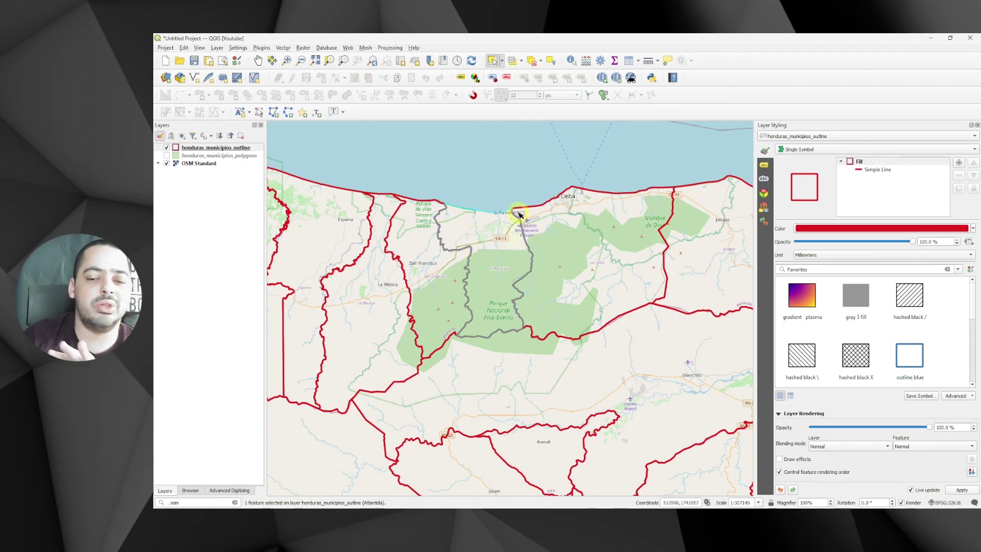
click(164, 48)
click(180, 161)
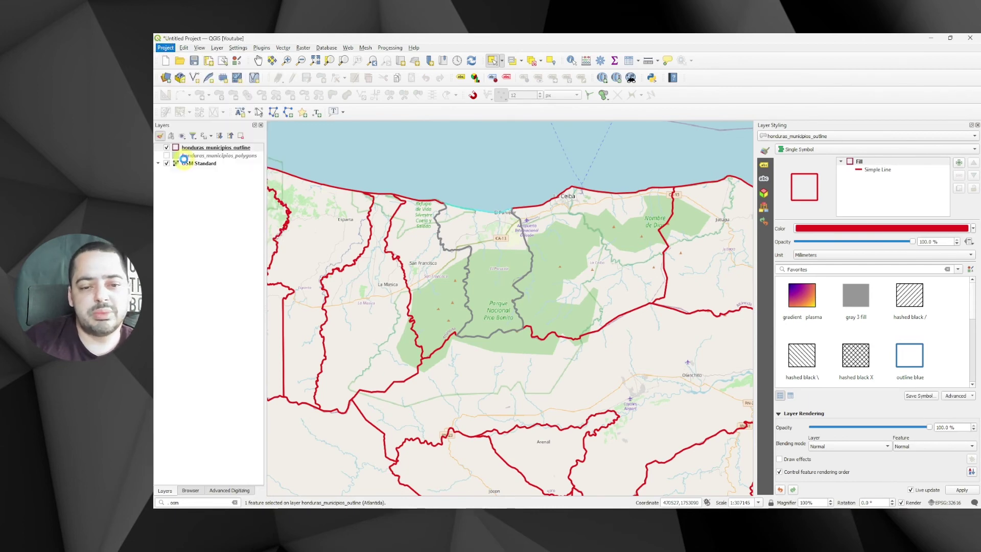
click(366, 191)
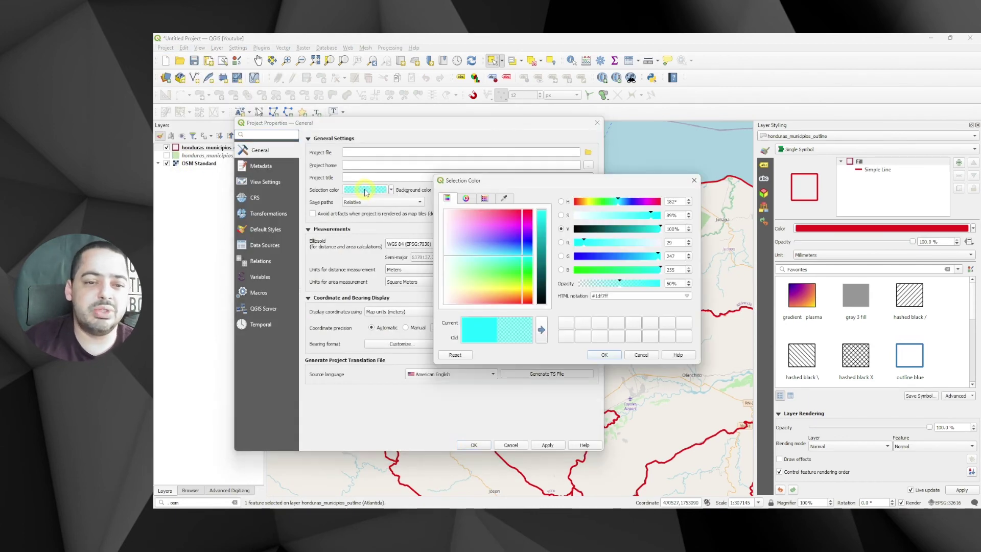
click(654, 283)
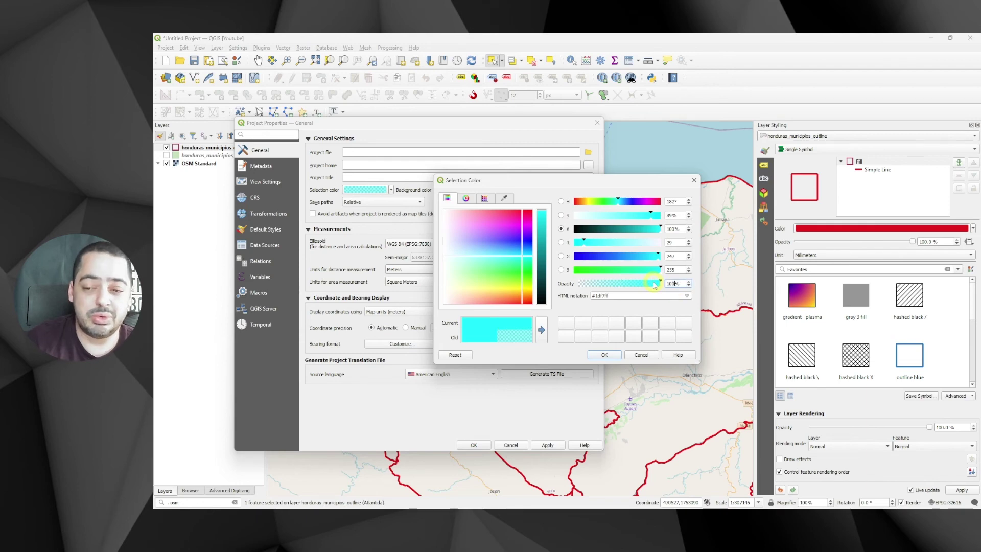
key(Return)
click(473, 445)
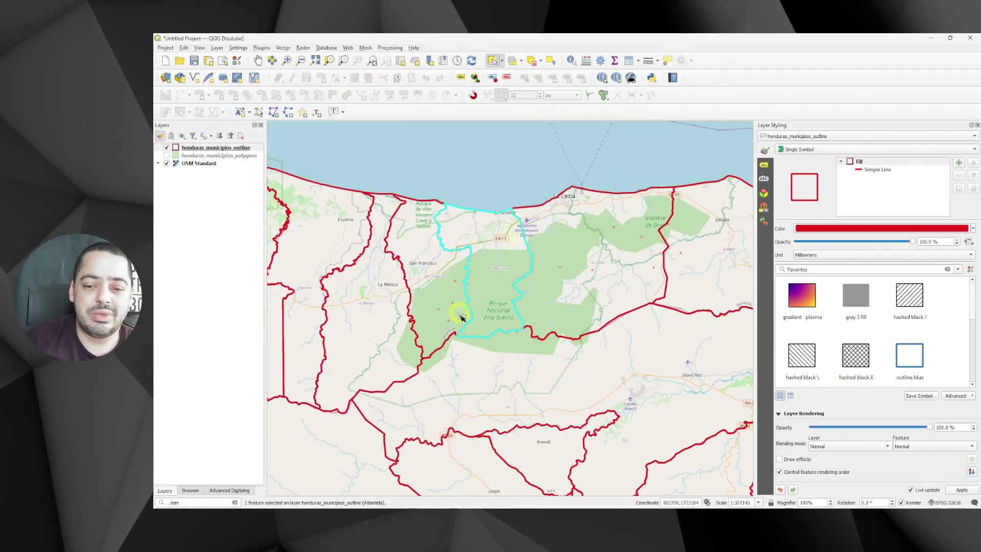
Step: Select the western, La Masica, San Francisco, El Porvenir, La Ceiba and southern Yoro municipalities in turn
click(405, 201)
click(358, 267)
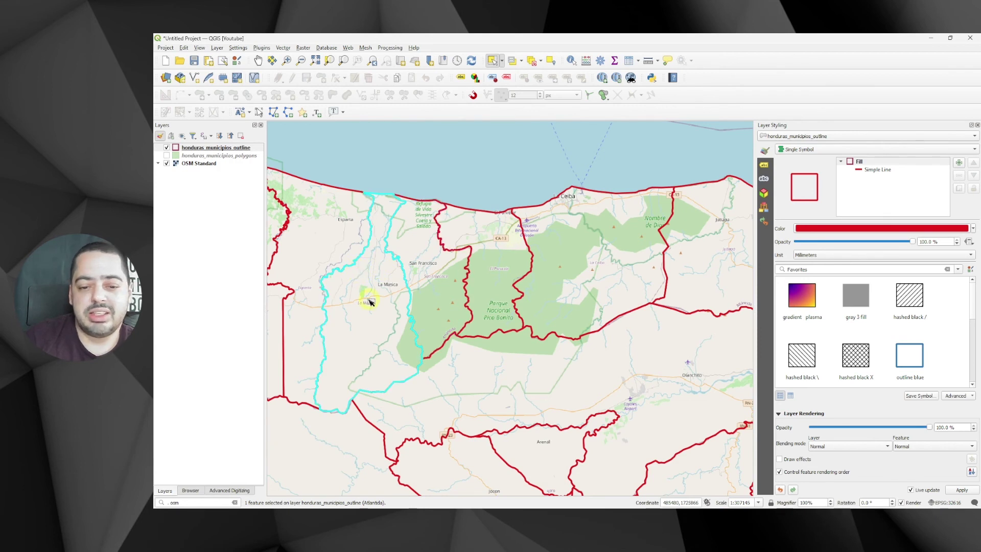
click(448, 267)
click(492, 235)
click(559, 240)
click(513, 376)
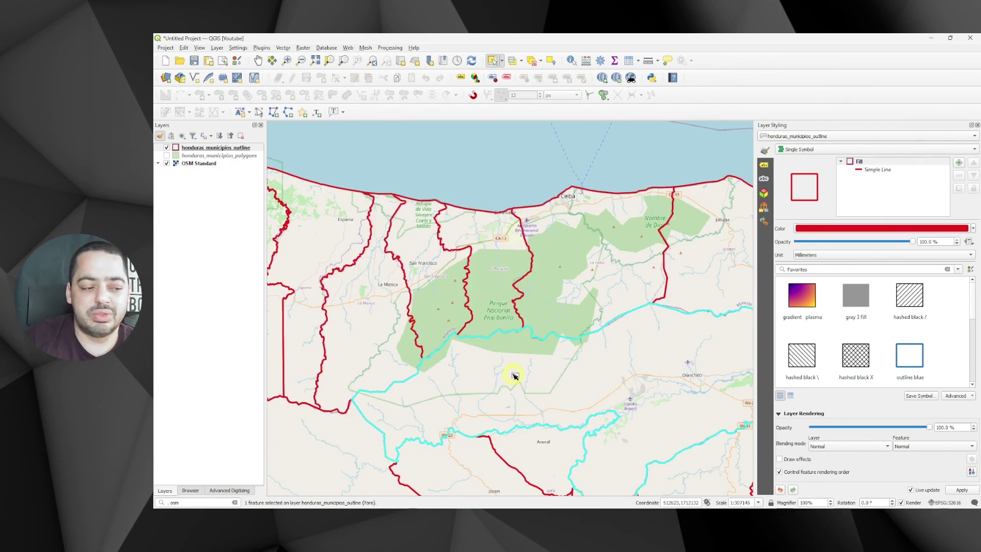